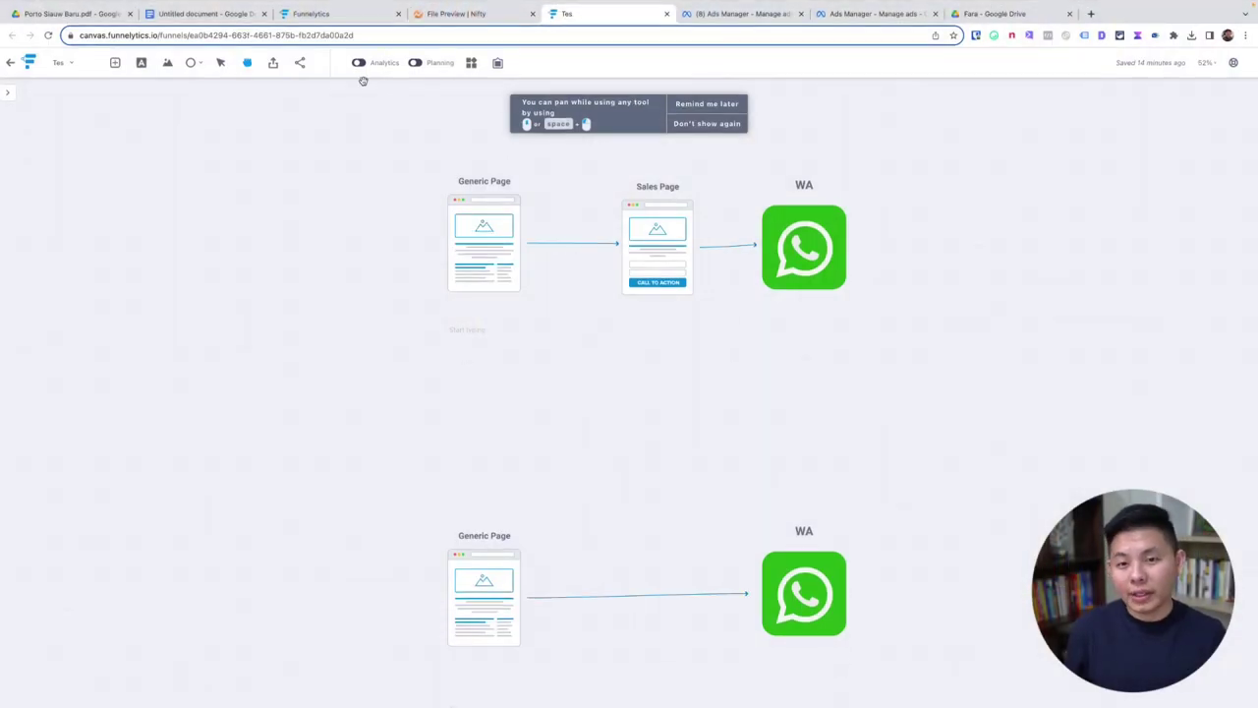
- Recentre the two funnels on the canvas and turn the annotation pen off
{"action": "left_click_drag", "start_coordinate": [736, 426], "coordinate": [692, 393]}
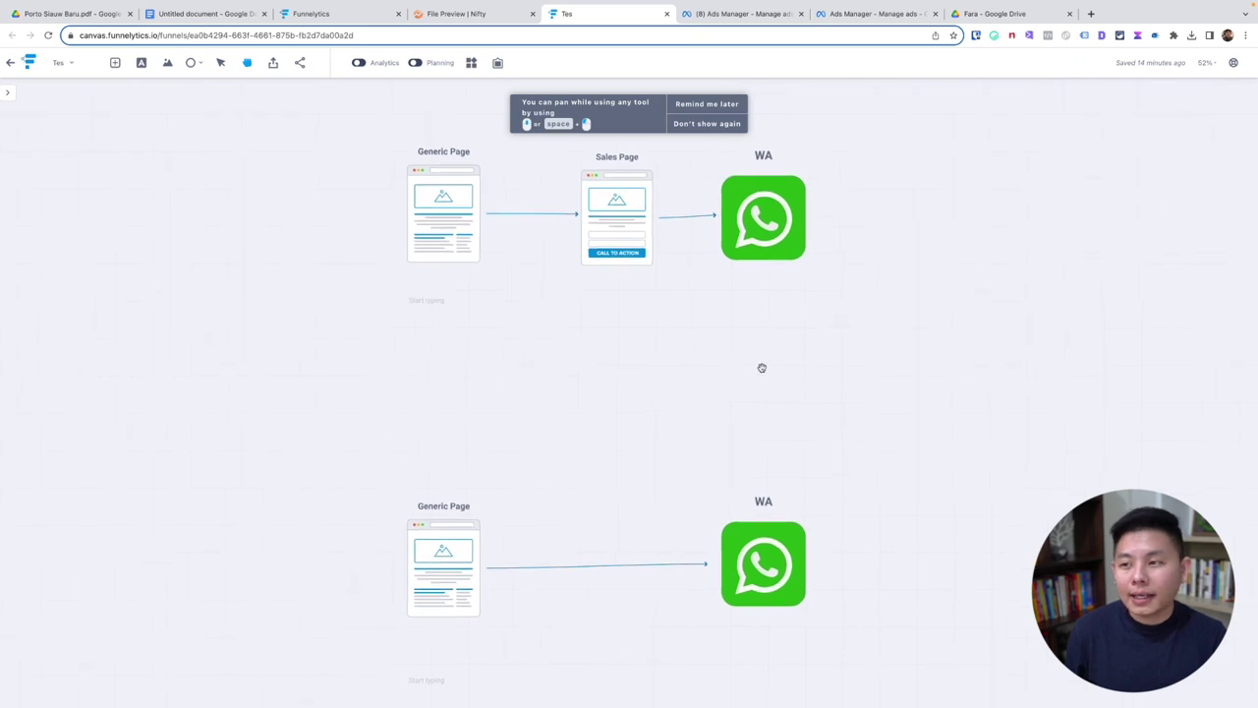
{"action": "scroll", "coordinate": [762, 367], "scroll_direction": "up", "scroll_amount": 2}
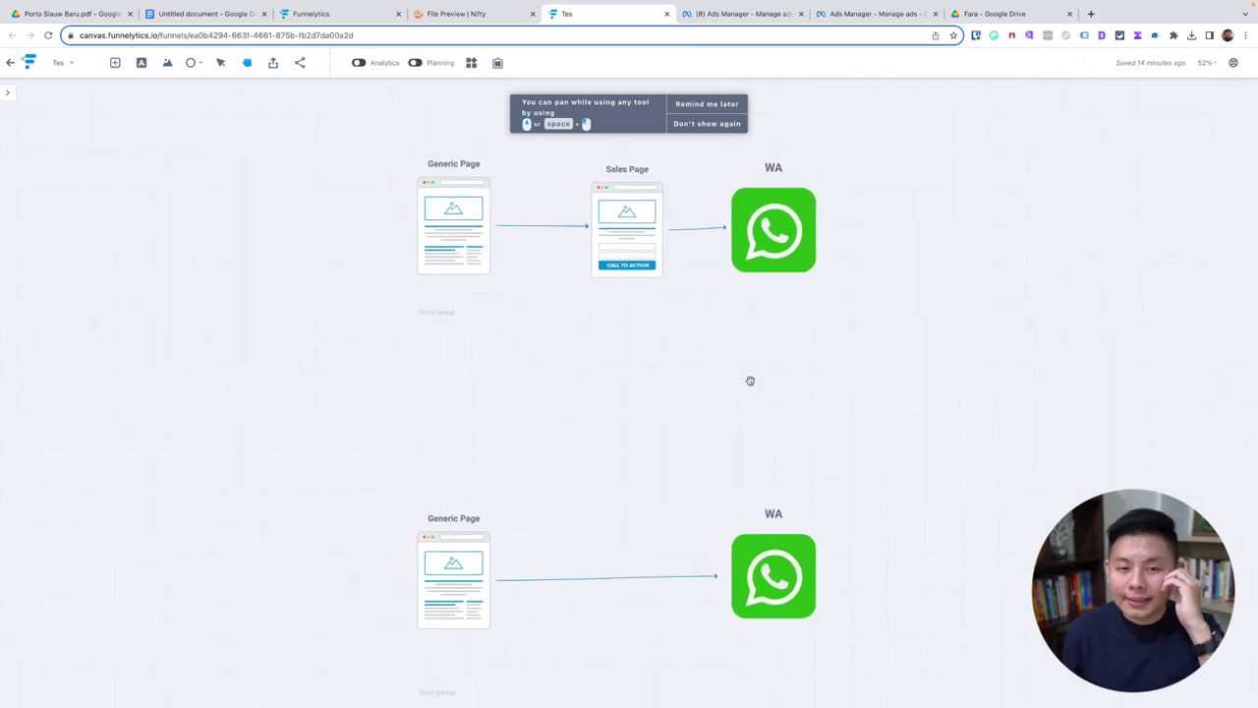
{"action": "left_click", "coordinate": [247, 63]}
{"action": "key", "text": "Escape"}
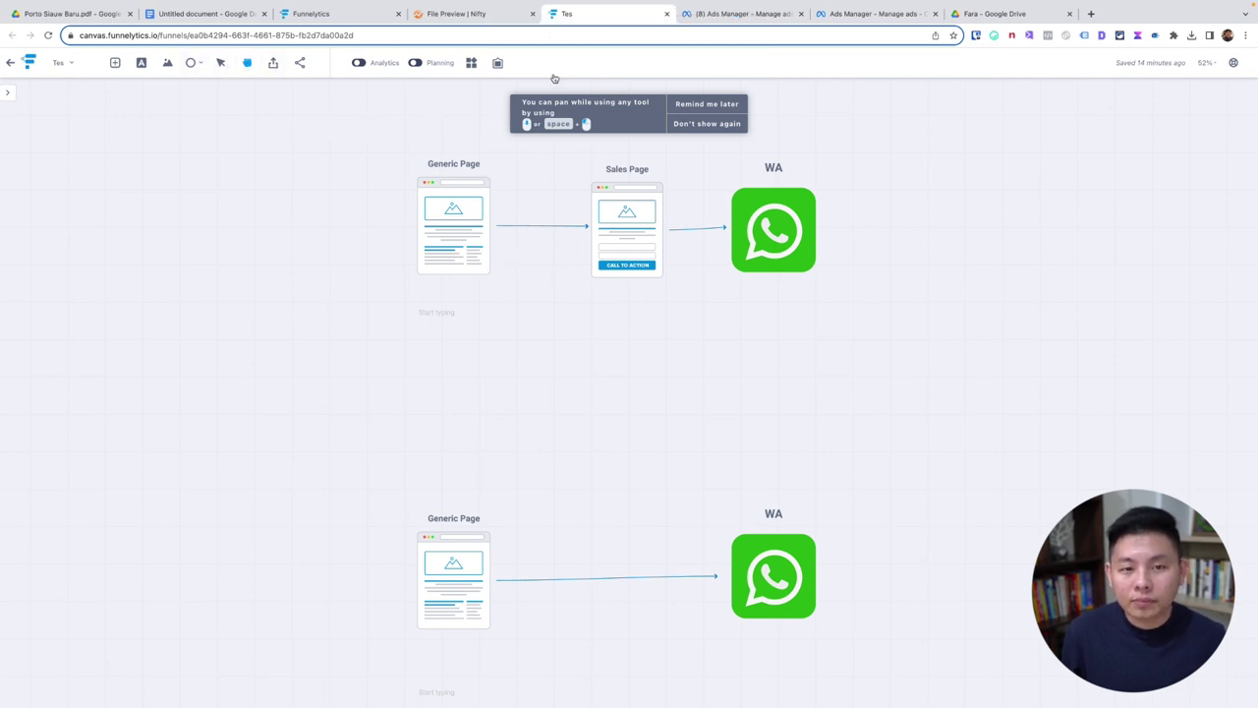
{"action": "key", "text": "super+shift+d"}
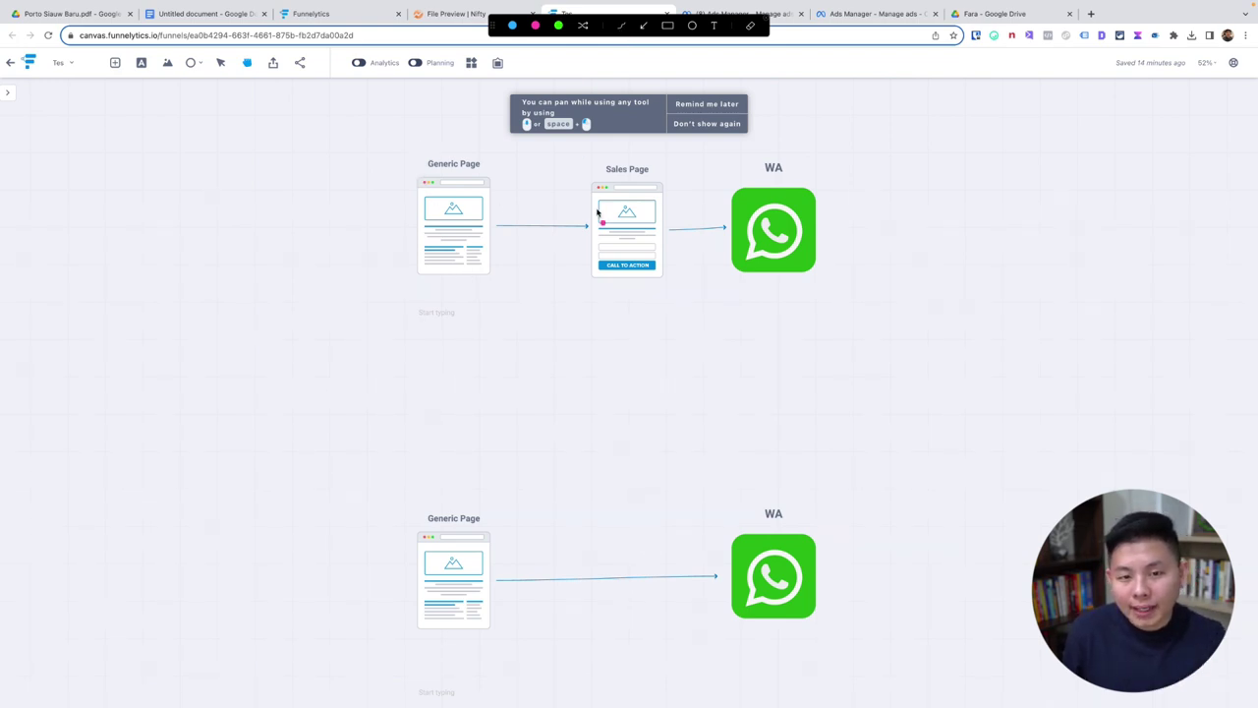
{"action": "key", "text": "super+shift+d"}
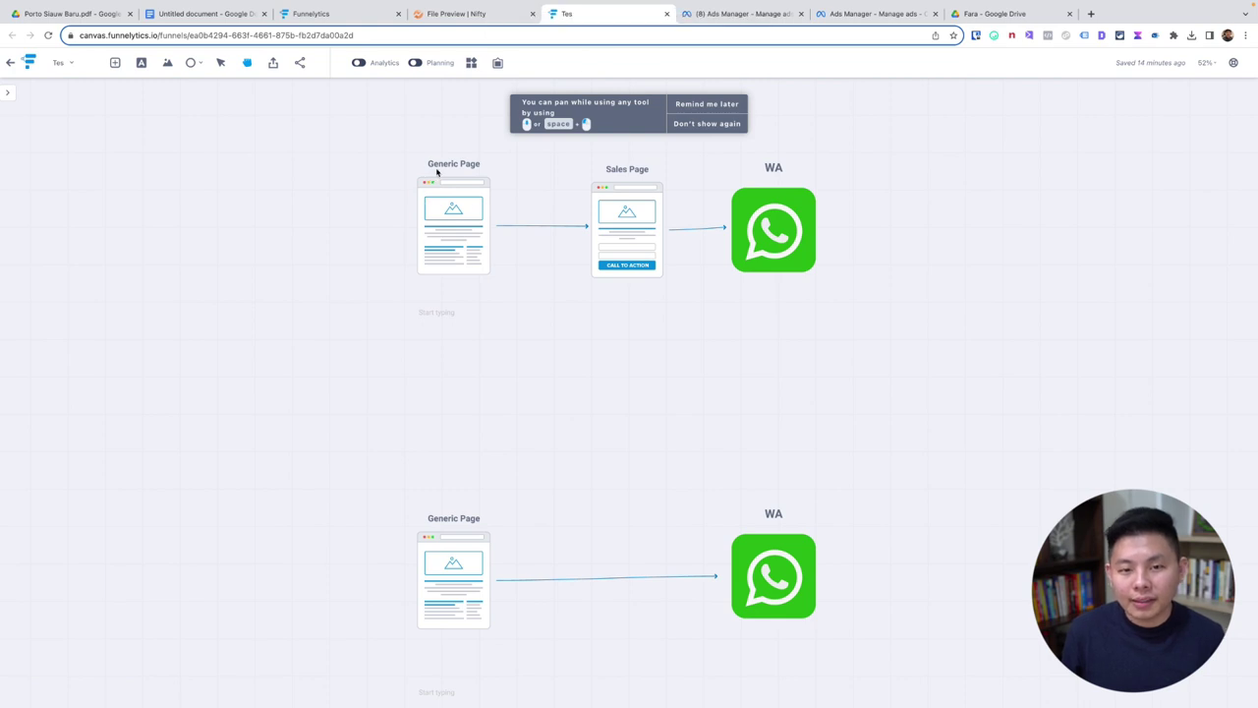
- Discard a stray text box and open the page elements library with the top Generic Page card selected
{"action": "key", "text": "s"}
{"action": "key", "text": "t"}
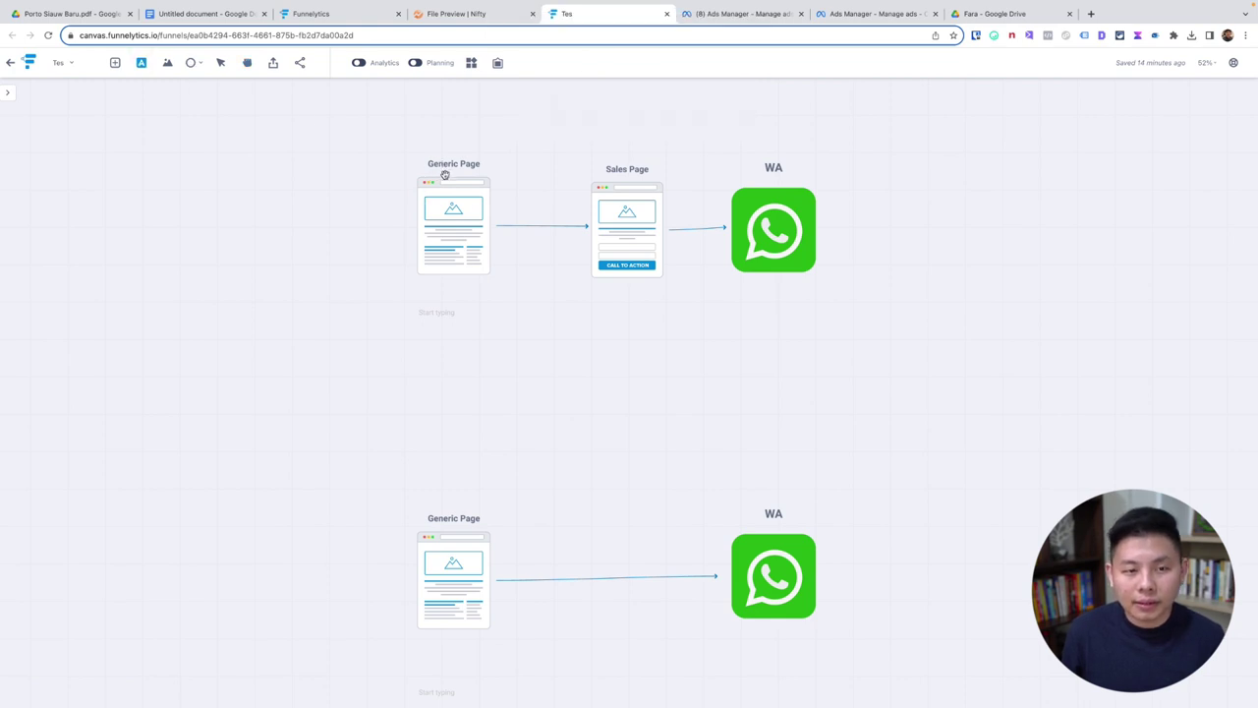
{"action": "left_click", "coordinate": [445, 174]}
{"action": "left_click", "coordinate": [325, 303]}
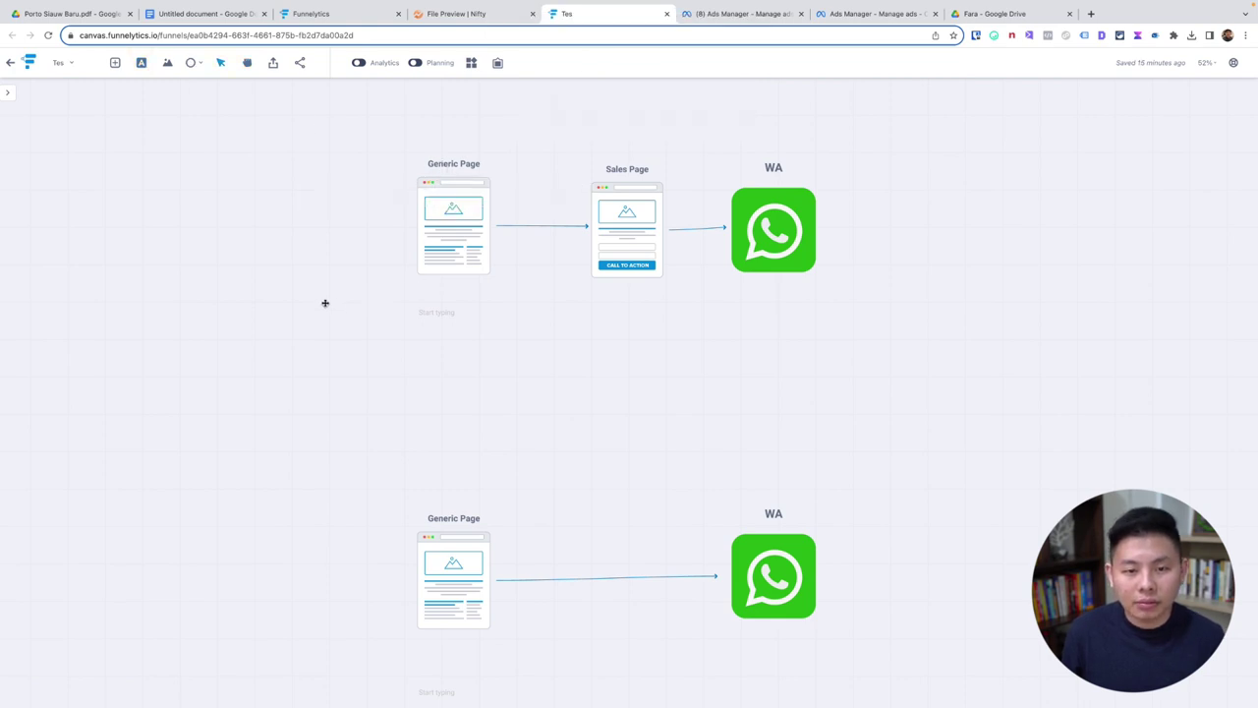
{"action": "left_click", "coordinate": [115, 62]}
{"action": "left_click", "coordinate": [466, 203]}
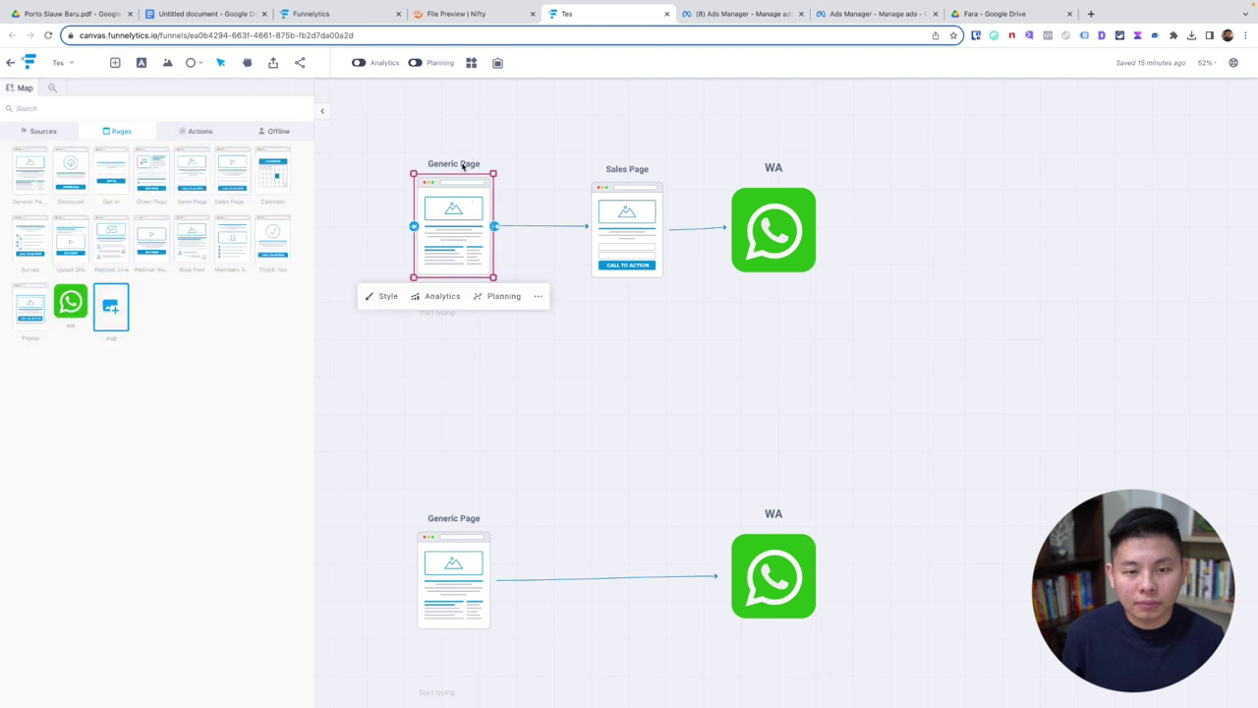
- Relabel the top funnel's Generic Page card as 'Sumber Traffic'
{"action": "left_click_drag", "start_coordinate": [462, 167], "coordinate": [459, 165]}
{"action": "left_click", "coordinate": [459, 164]}
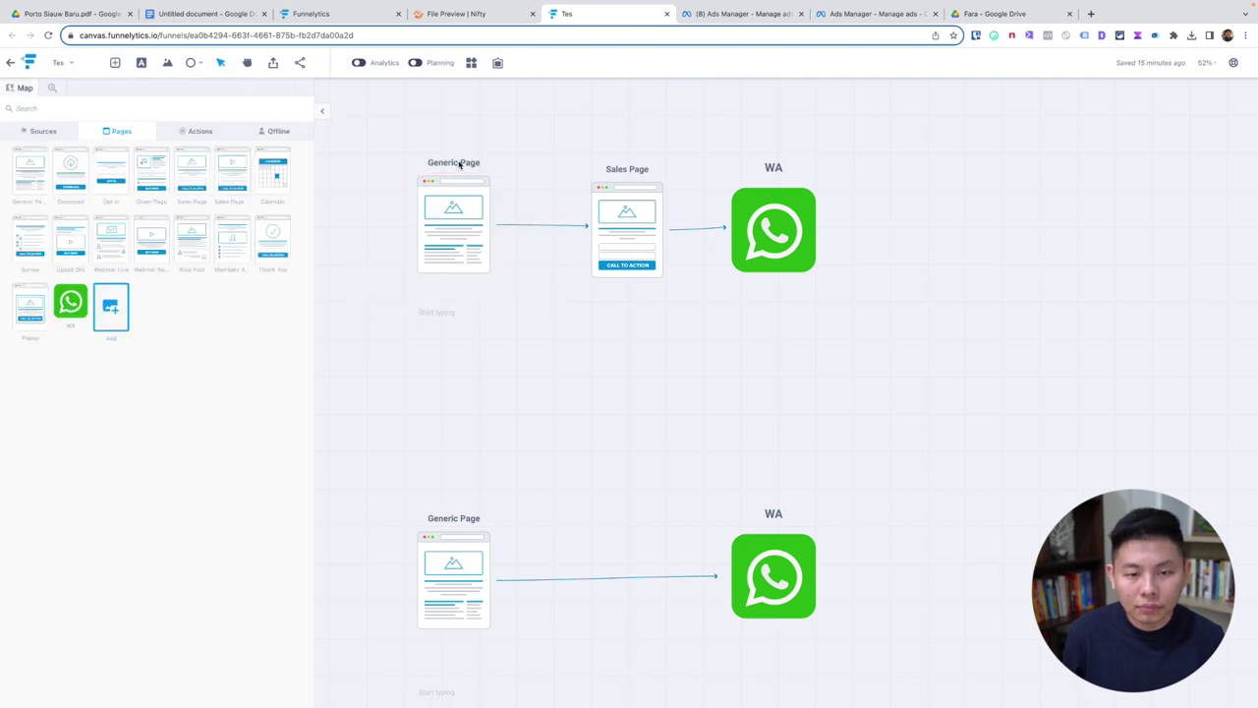
{"action": "left_click", "coordinate": [459, 165]}
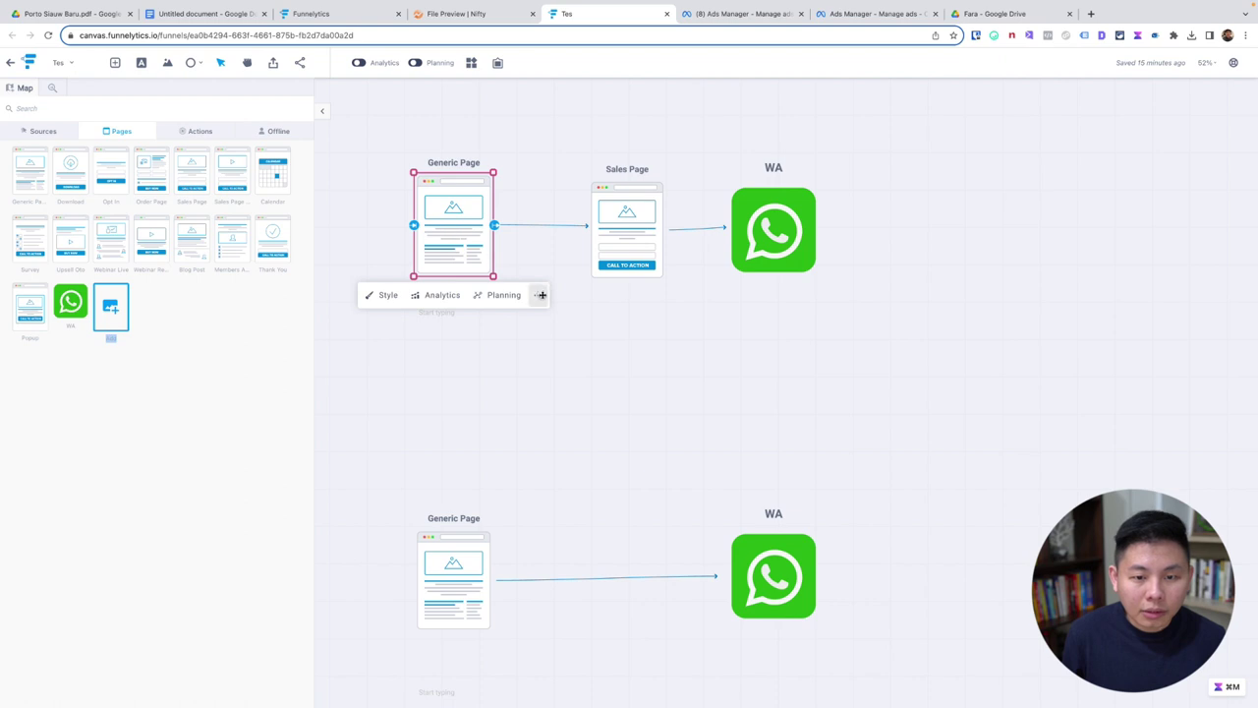
{"action": "left_click", "coordinate": [541, 295]}
{"action": "triple_click", "coordinate": [591, 351]}
{"action": "type", "text": "Sumber Traffic"}
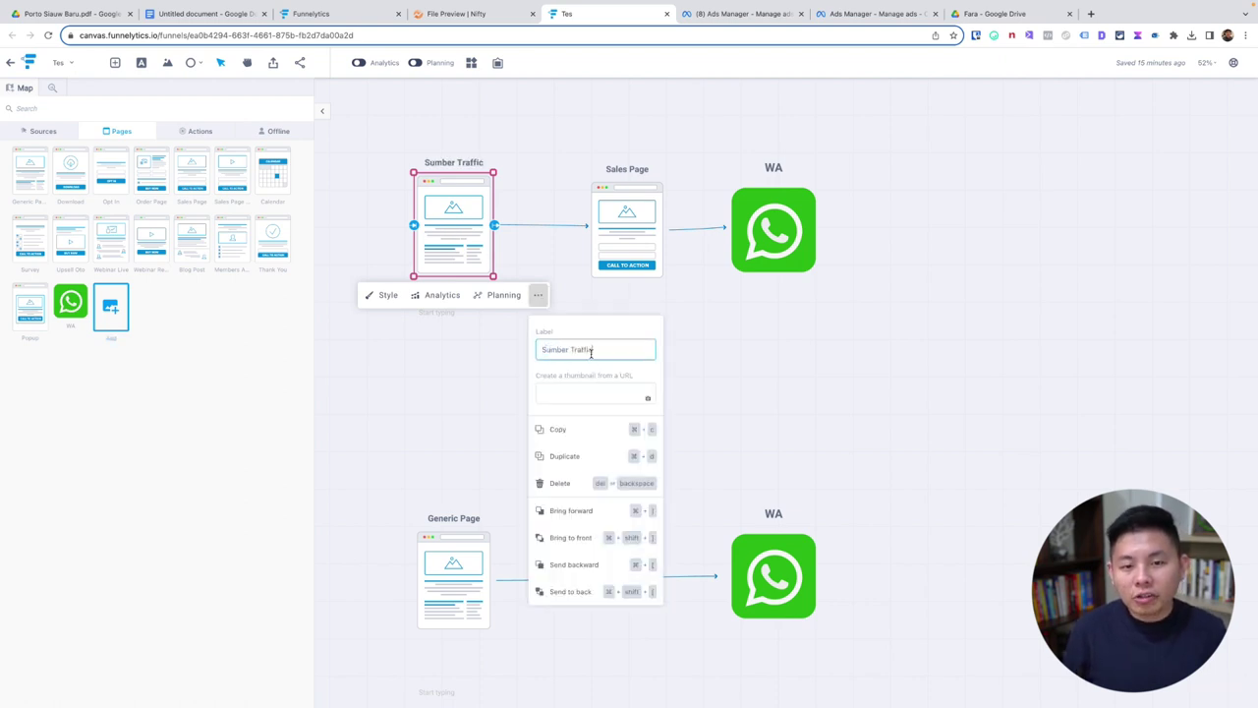
{"action": "left_click", "coordinate": [770, 392]}
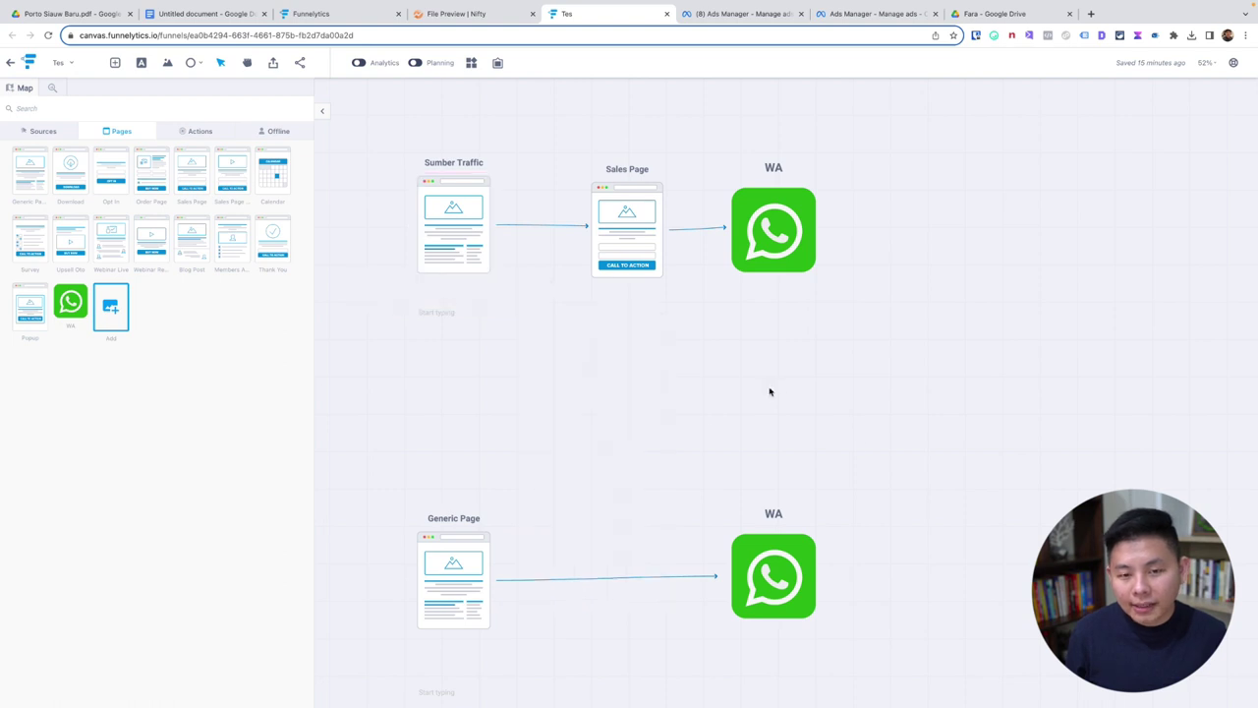
- Relabel the bottom funnel's Generic Page card as 'Sumber Traffic' and collapse the library
{"action": "left_click", "coordinate": [466, 546]}
{"action": "left_click", "coordinate": [538, 651]}
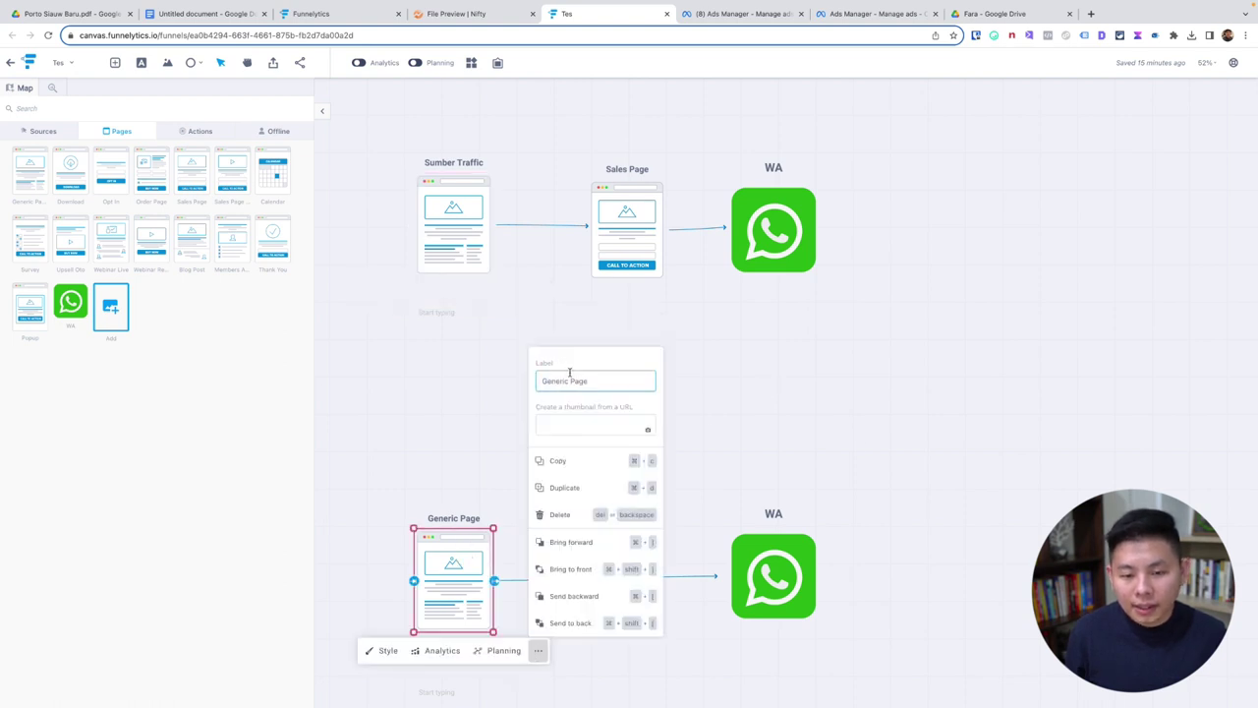
{"action": "triple_click", "coordinate": [569, 373]}
{"action": "type", "text": "Sumber Traffic"}
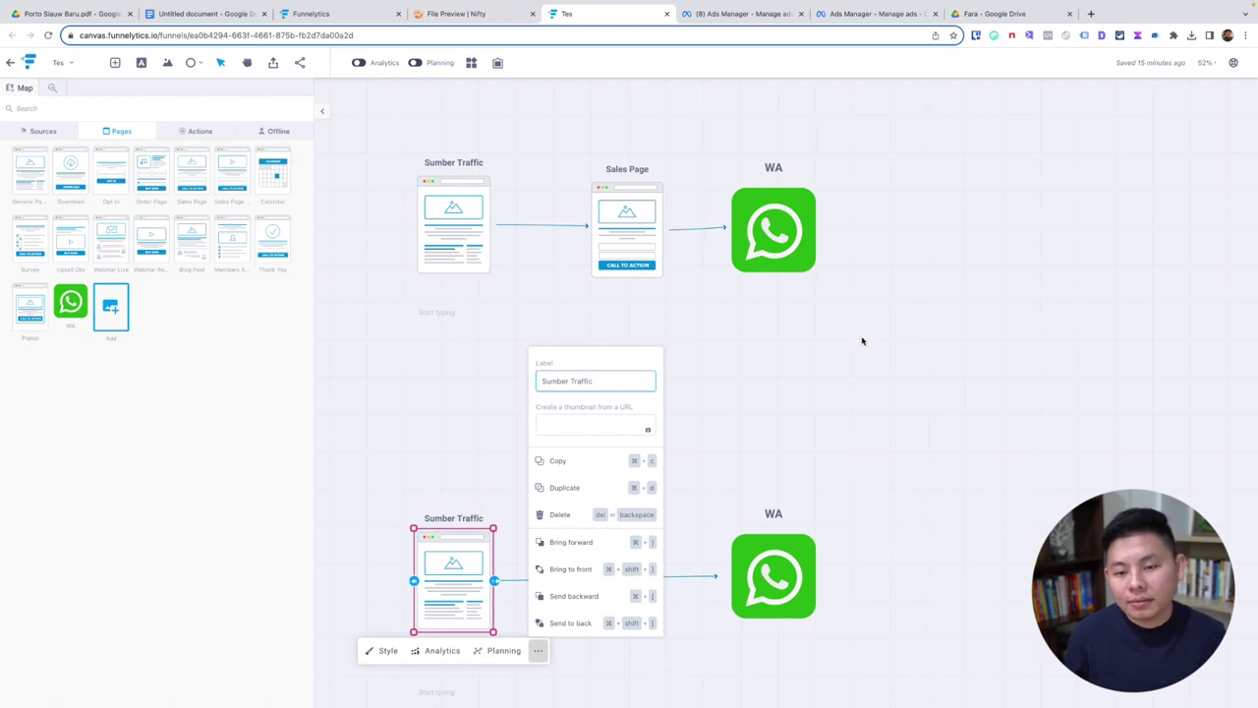
{"action": "left_click", "coordinate": [862, 341]}
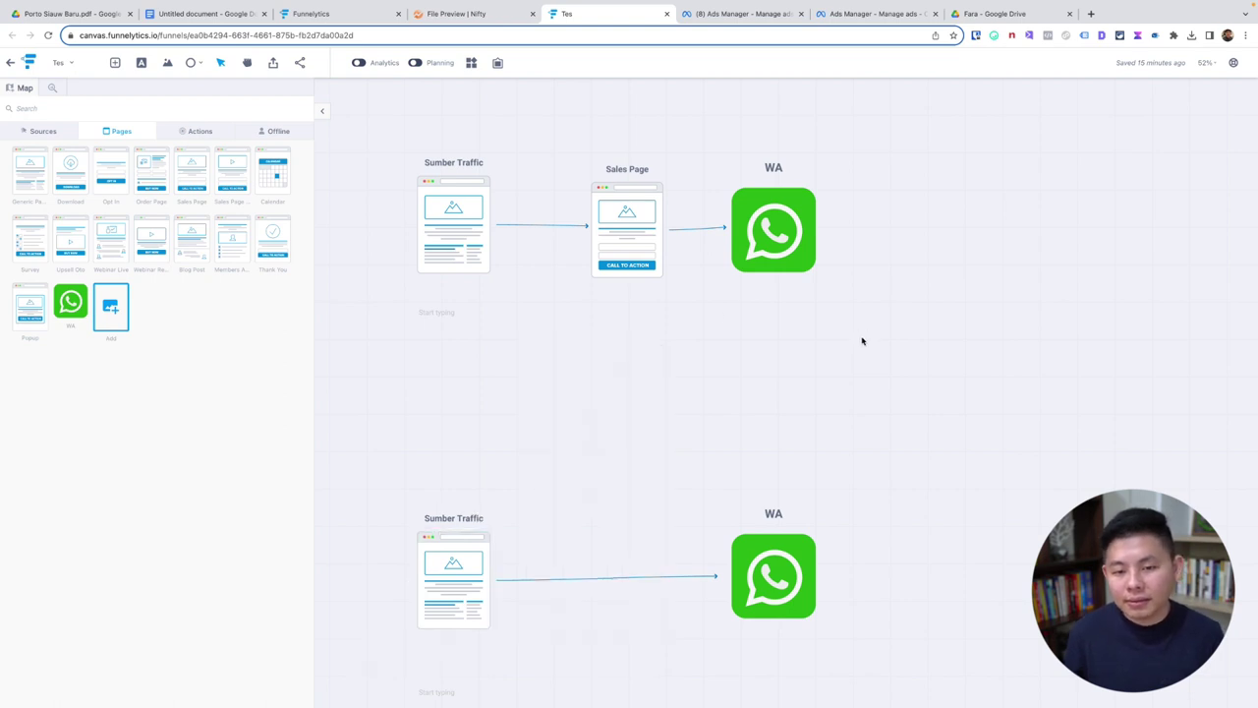
{"action": "left_click", "coordinate": [324, 114]}
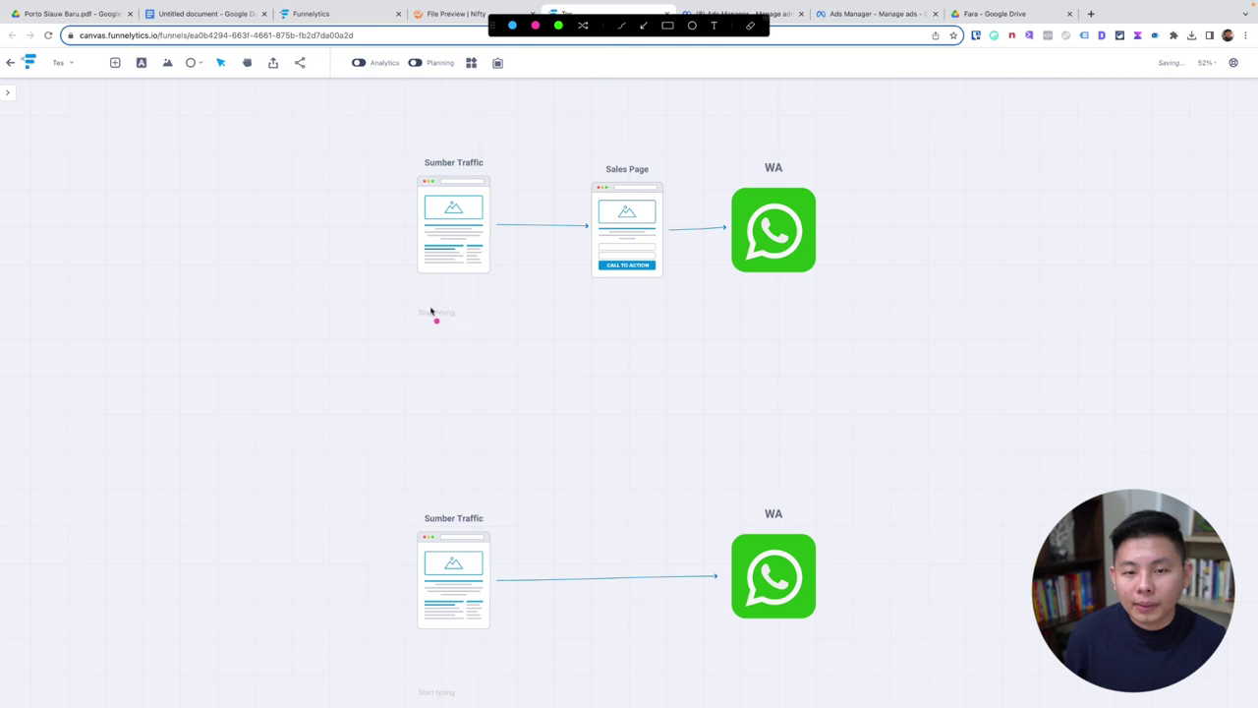
{"action": "left_click_drag", "start_coordinate": [442, 286], "coordinate": [490, 279]}
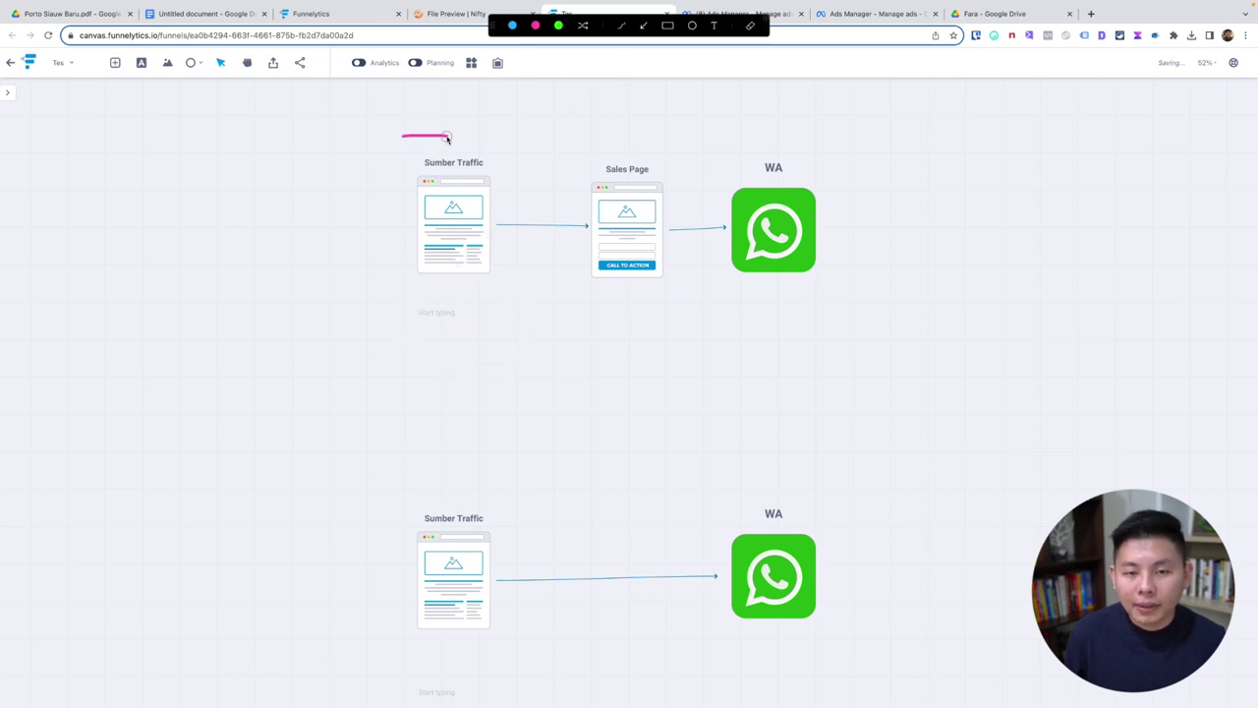
{"action": "left_click_drag", "start_coordinate": [447, 138], "coordinate": [354, 155]}
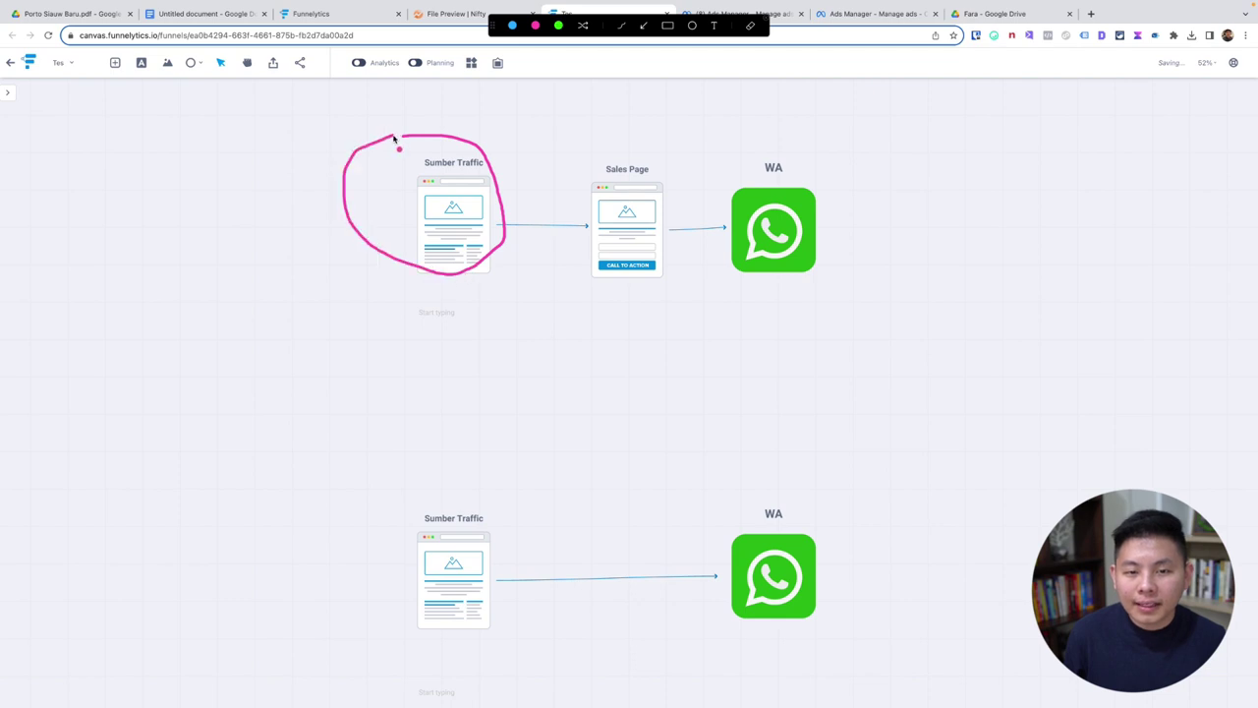
{"action": "left_click_drag", "start_coordinate": [501, 231], "coordinate": [559, 240]}
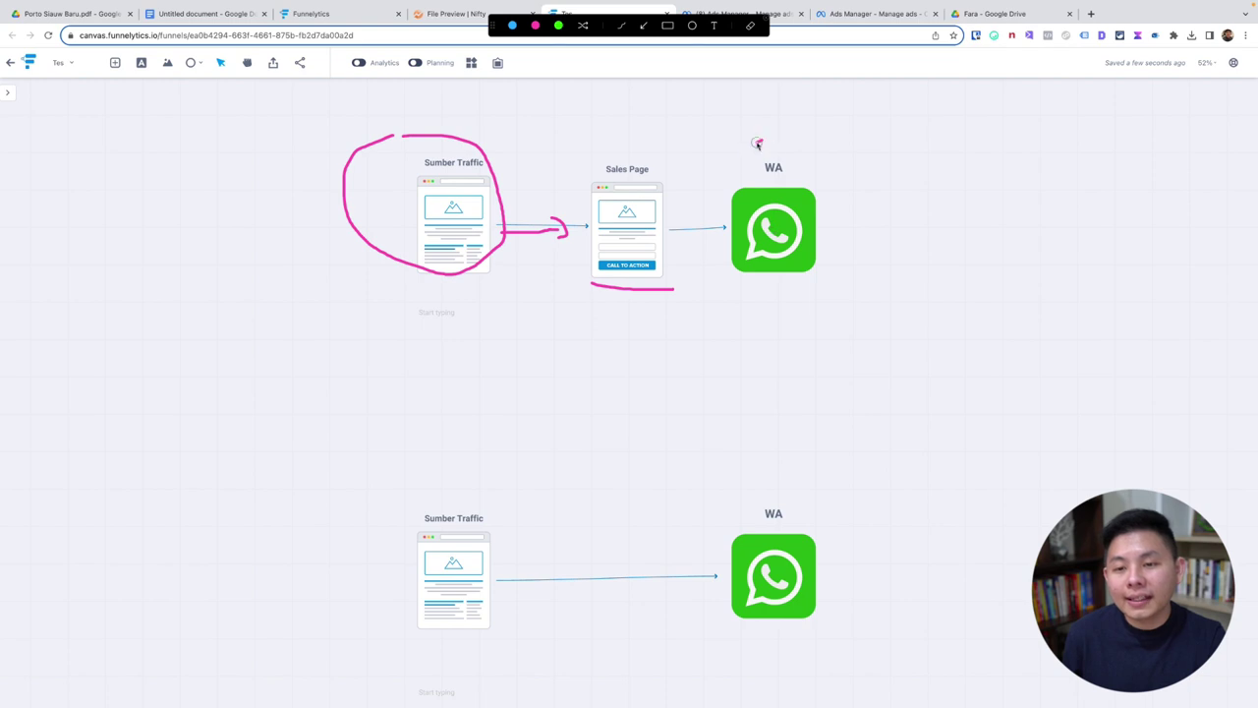
{"action": "left_click_drag", "start_coordinate": [757, 144], "coordinate": [749, 113]}
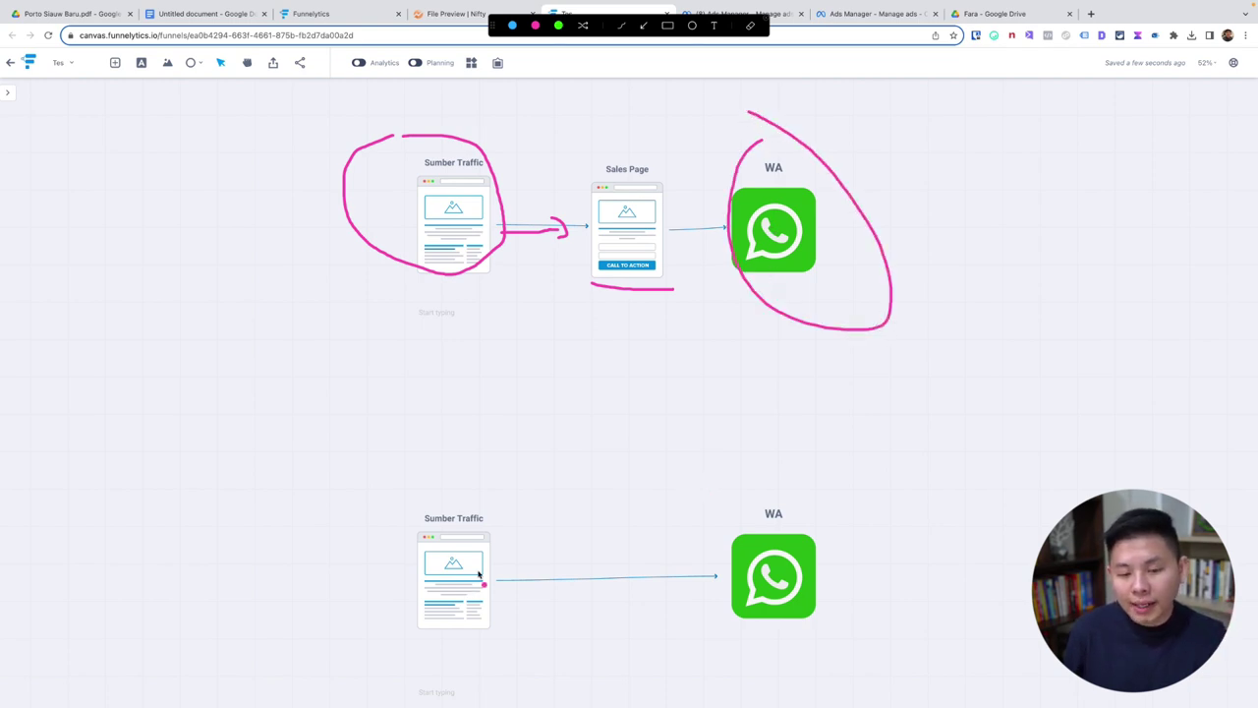
{"action": "left_click_drag", "start_coordinate": [457, 487], "coordinate": [457, 473]}
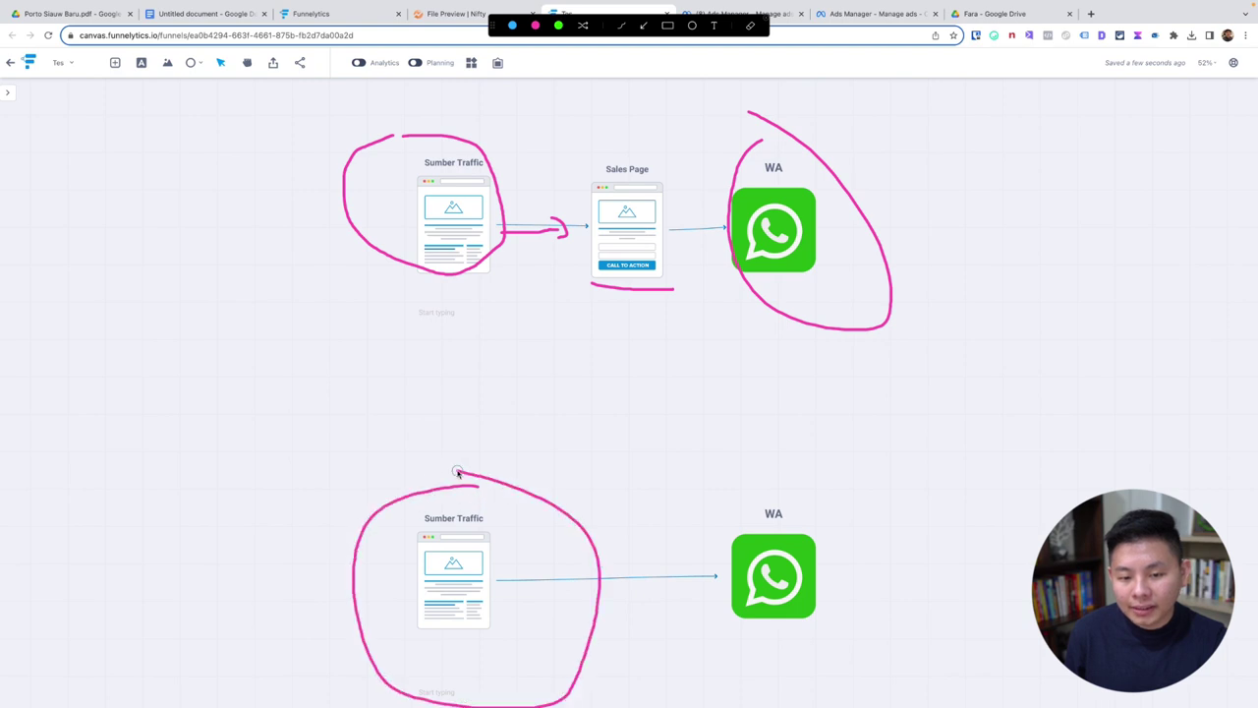
{"action": "left_click_drag", "start_coordinate": [731, 486], "coordinate": [725, 479]}
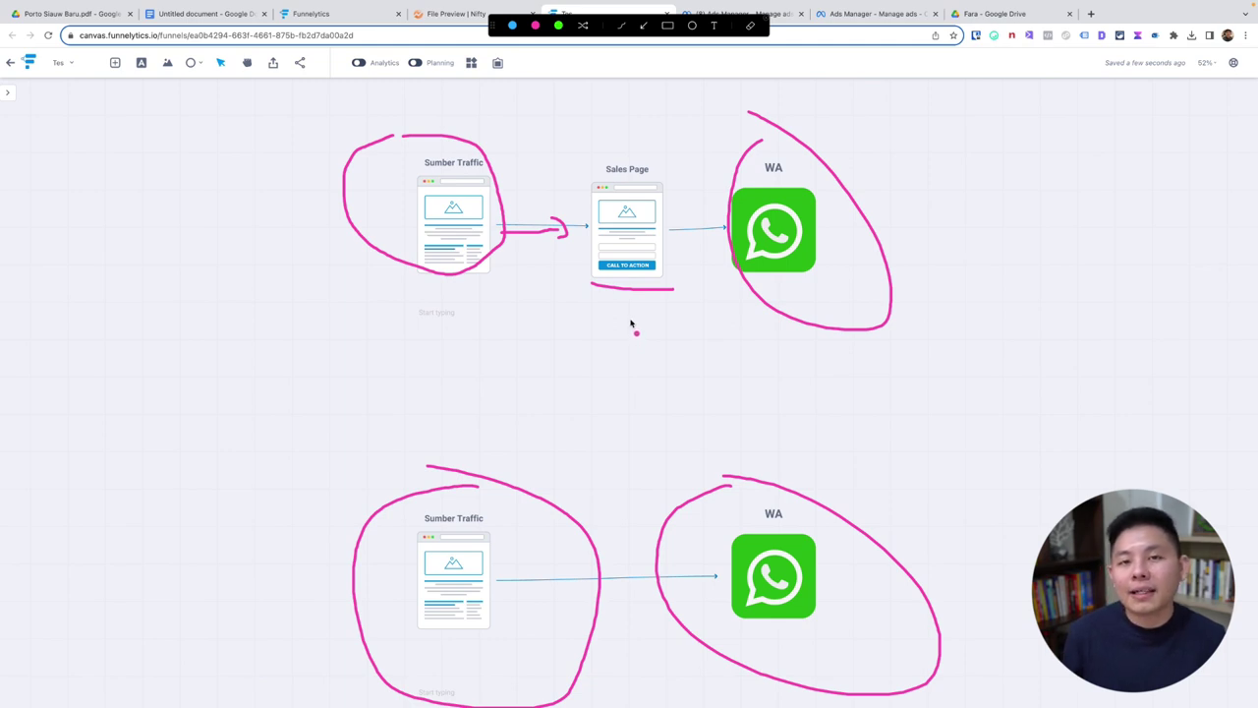
{"action": "key", "text": "Escape"}
- Move the note under the Sales Page, then briefly search 'salesman icon' in a new tab and close it
{"action": "left_click", "coordinate": [446, 313]}
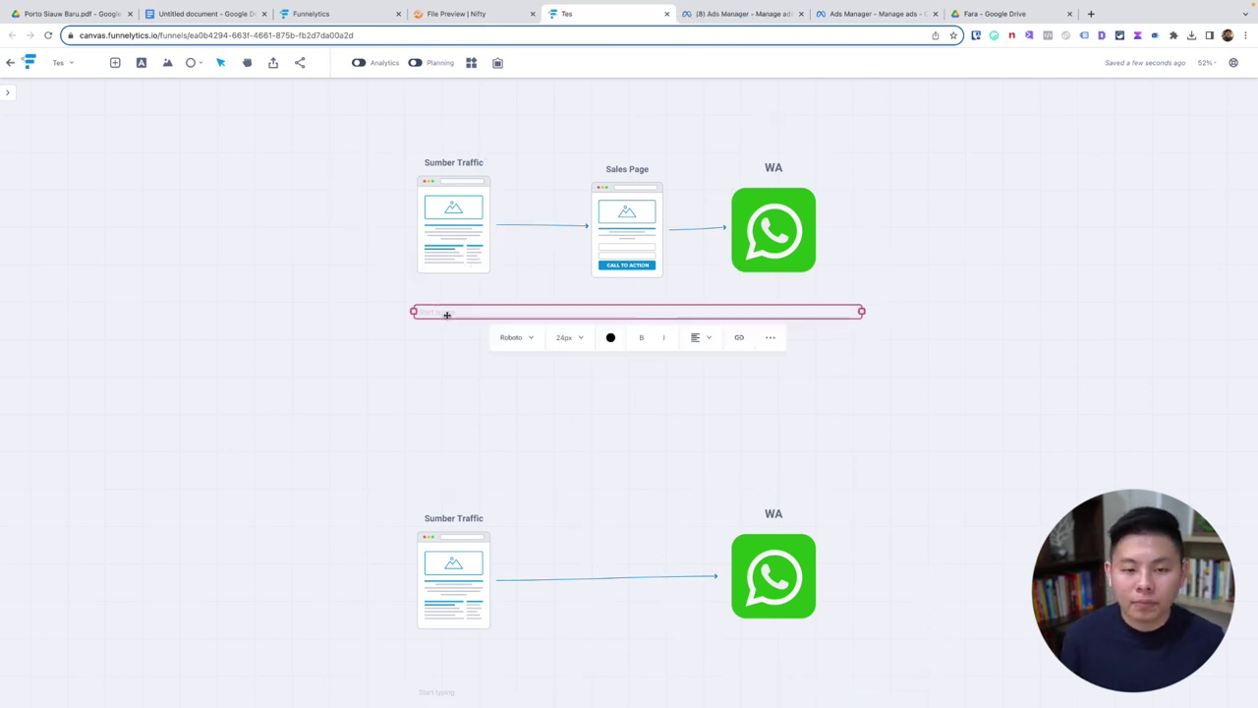
{"action": "left_click_drag", "start_coordinate": [446, 314], "coordinate": [630, 313]}
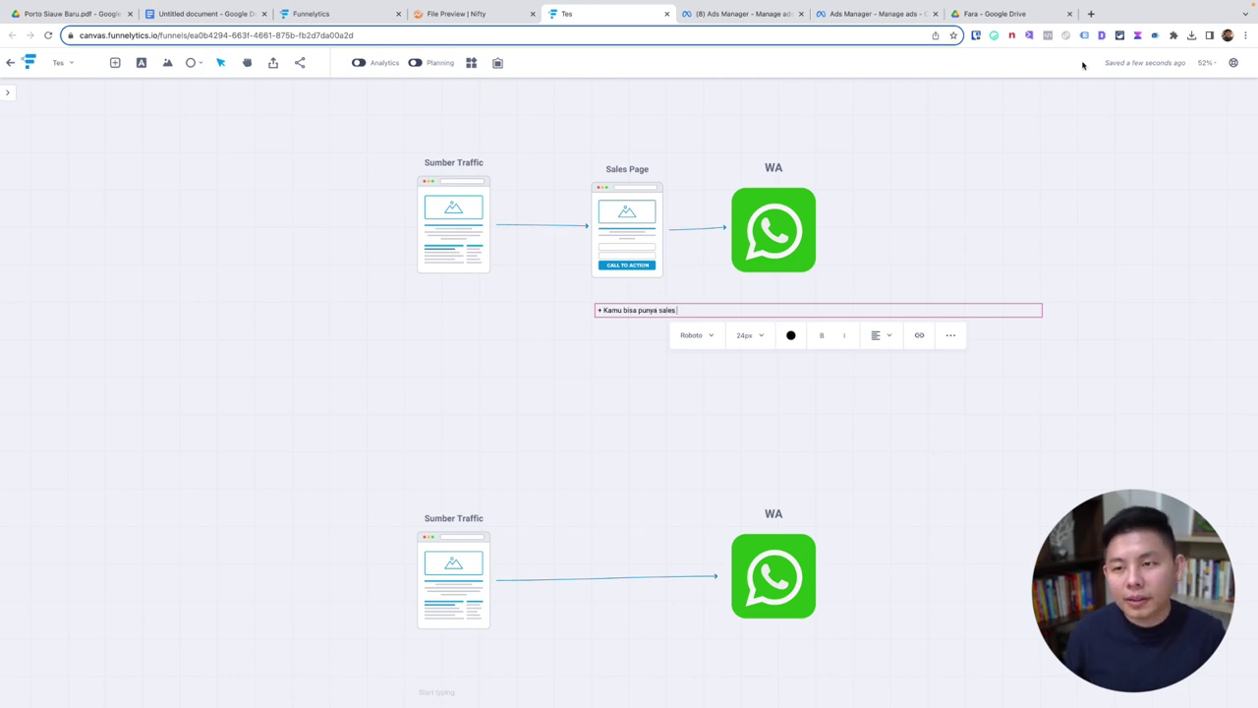
{"action": "left_click", "coordinate": [1090, 13]}
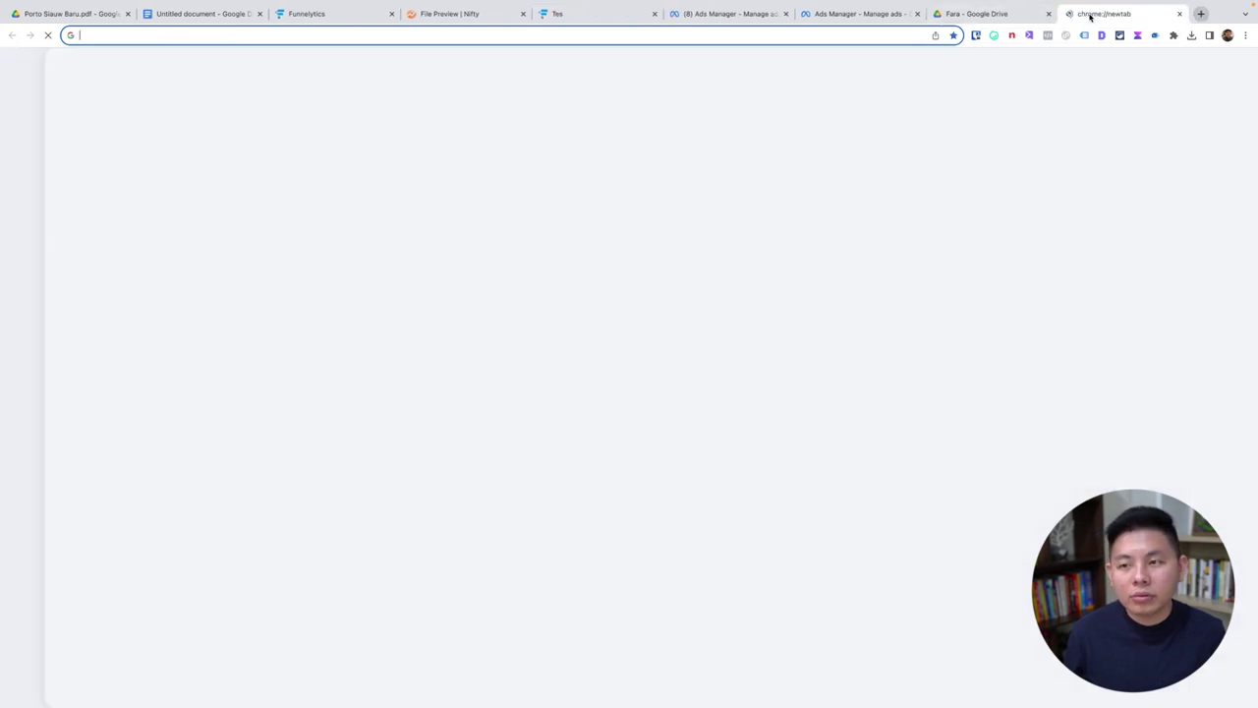
{"action": "type", "text": "salesman icon"}
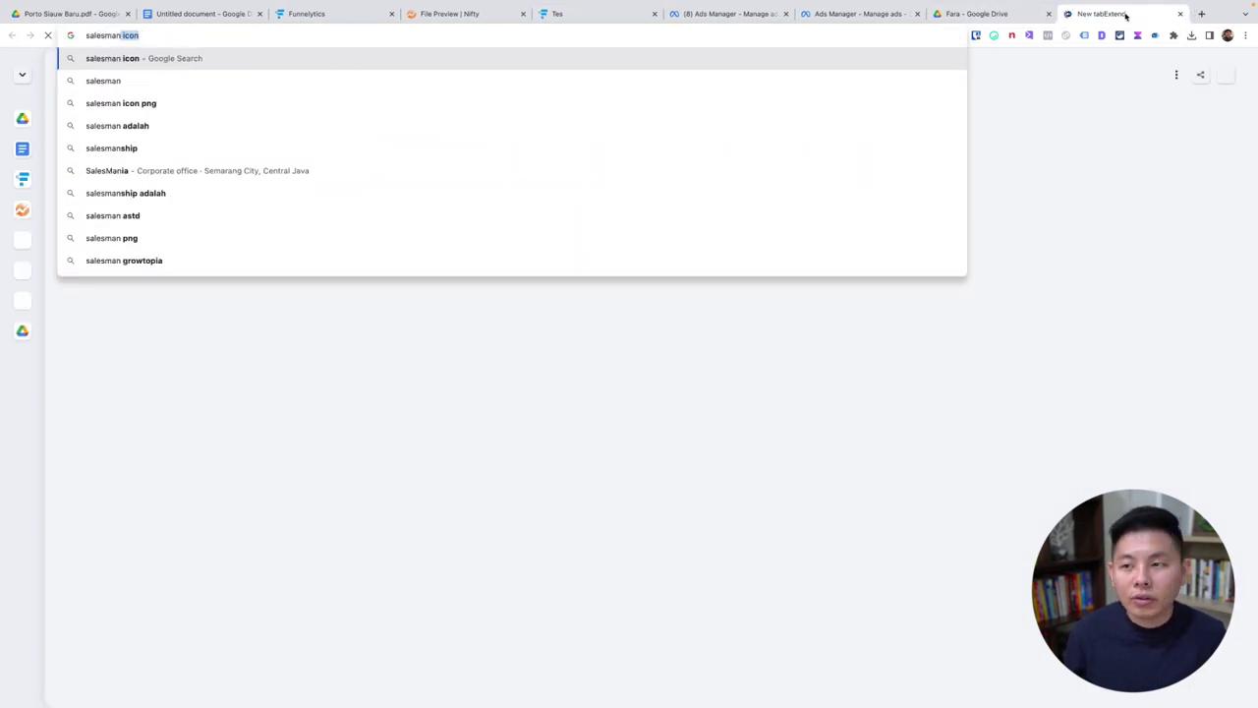
{"action": "key", "text": "ctrl+w"}
{"action": "type", "text": "+ Kamu bisa punya salesman 24 jam."}
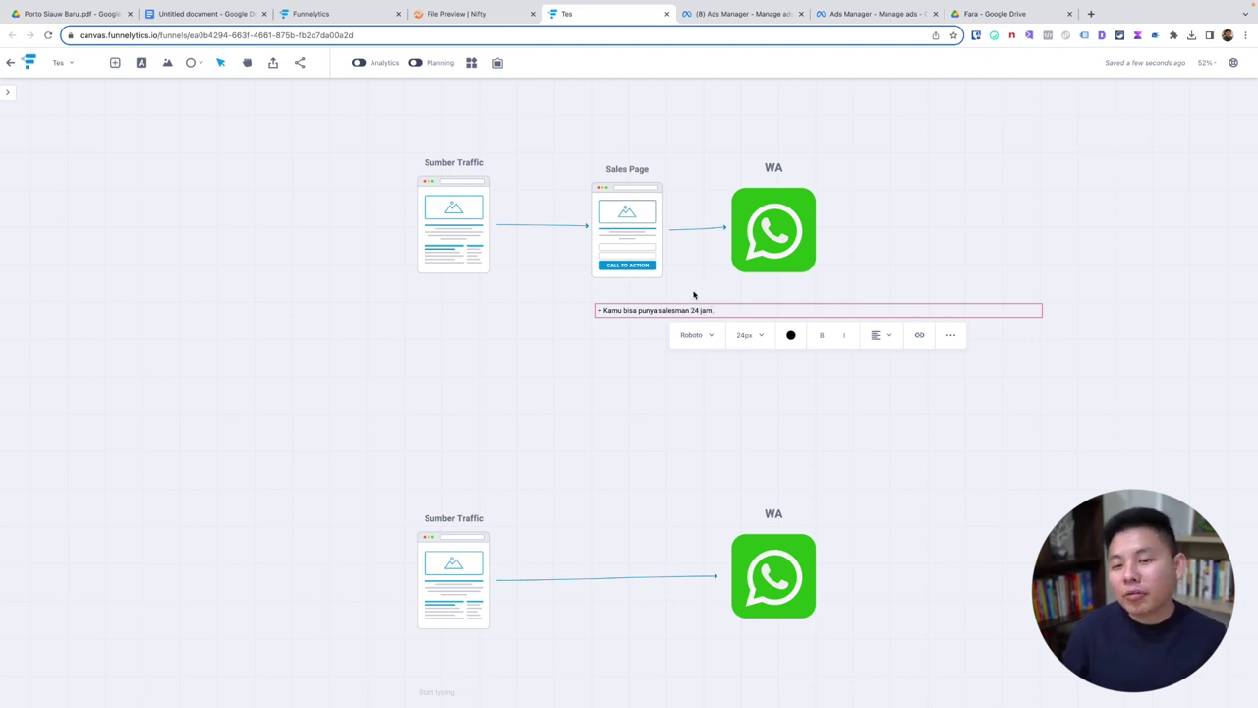
- Add pros bullets about screening prospects, planting a landing-page pixel and lower bounce ('Bounce-nya')
{"action": "key", "text": "Return"}
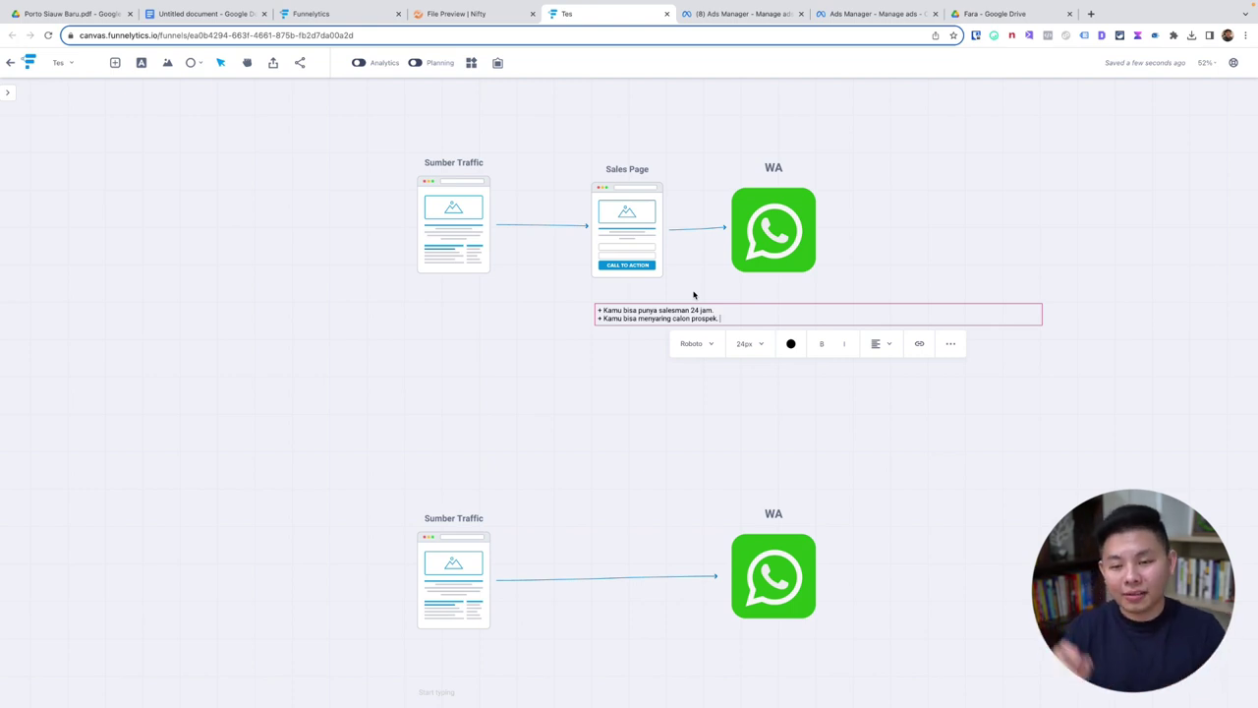
{"action": "key", "text": "Return"}
{"action": "type", "text": "+ Kamu bisa menanam pixel di landing page-mu. Lebih"}
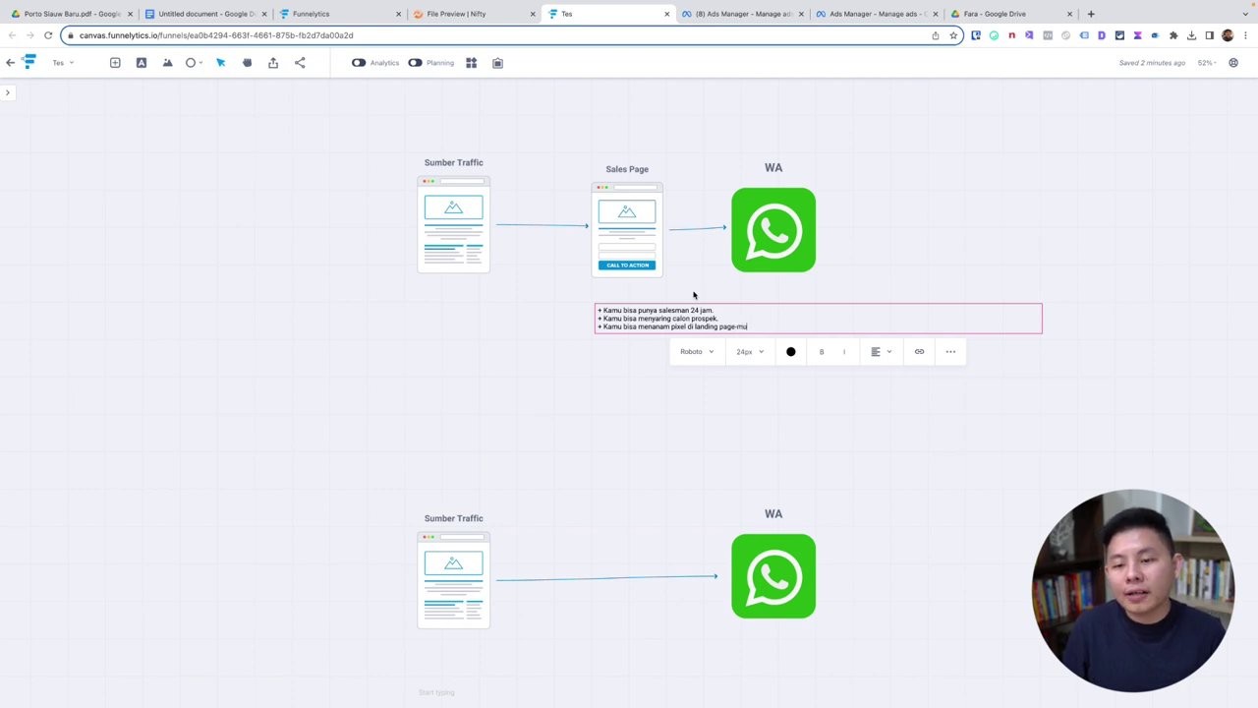
{"action": "type", "text": " memudahkan FB untuk belajar"}
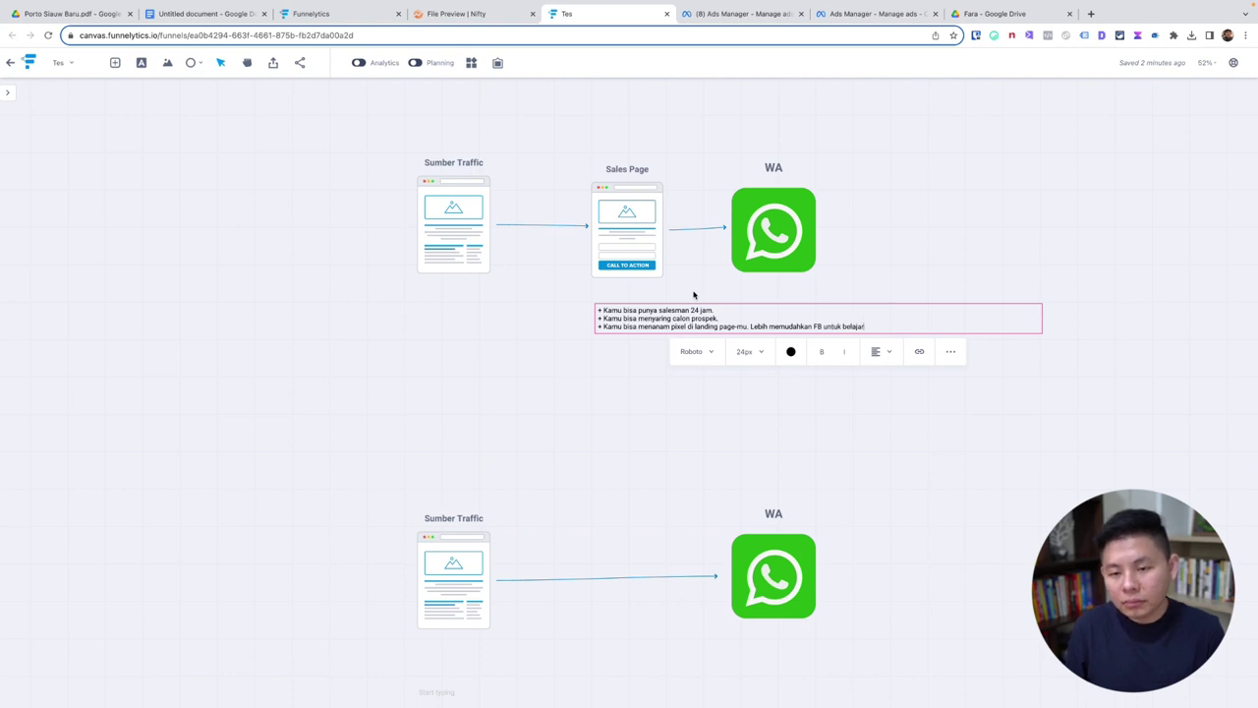
{"action": "key", "text": "Return"}
{"action": "key", "text": "Return"}
{"action": "type", "text": "-"}
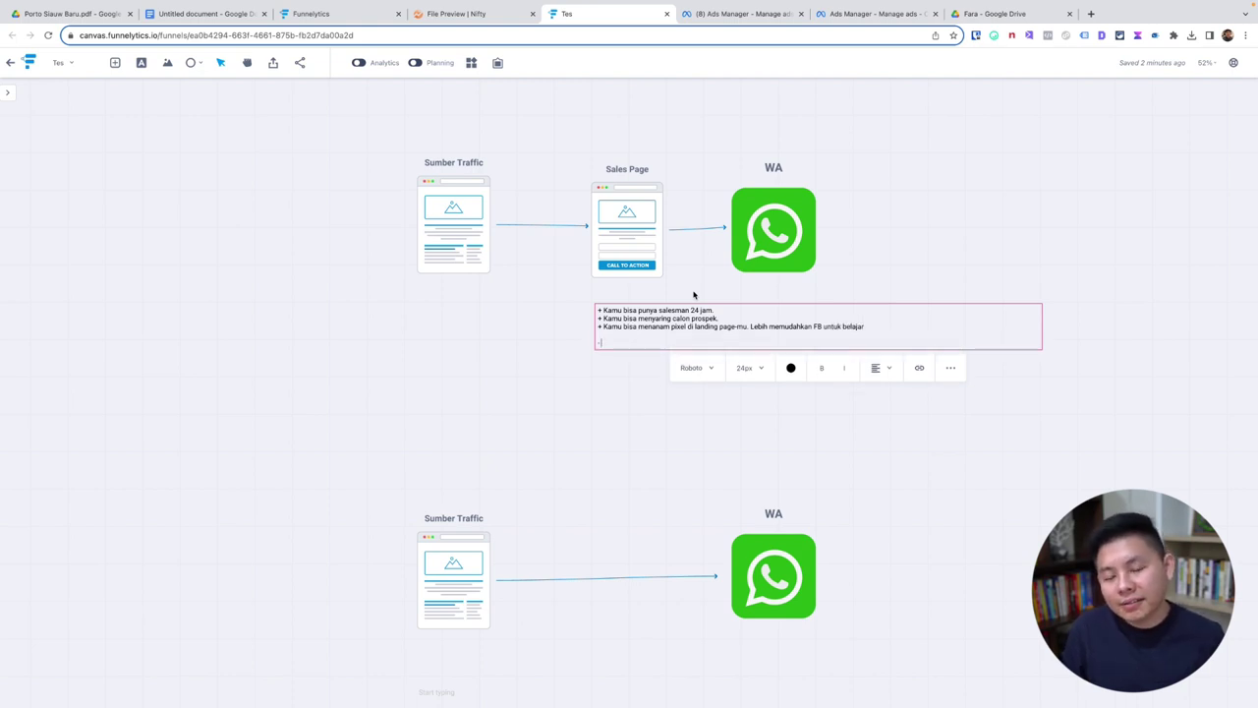
{"action": "key", "text": "BackSpace"}
{"action": "type", "text": "Biasa"}
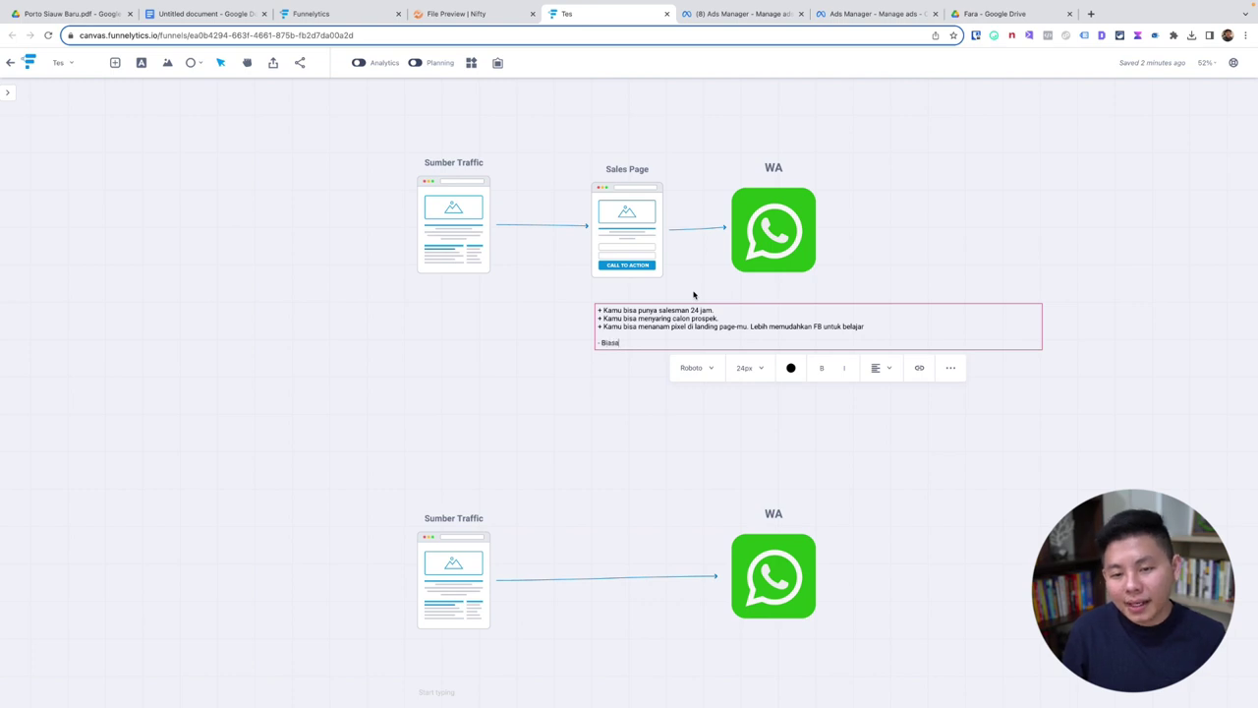
{"action": "type", "text": "nya"}
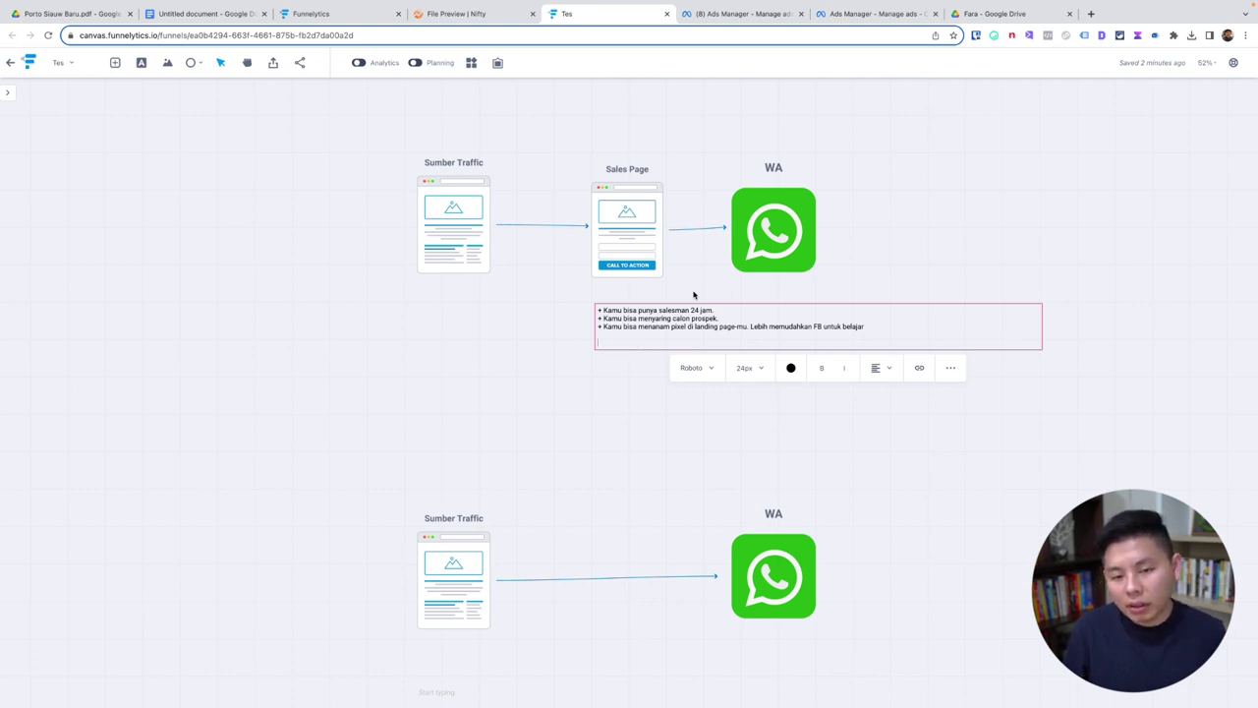
{"action": "type", "text": "+ B"}
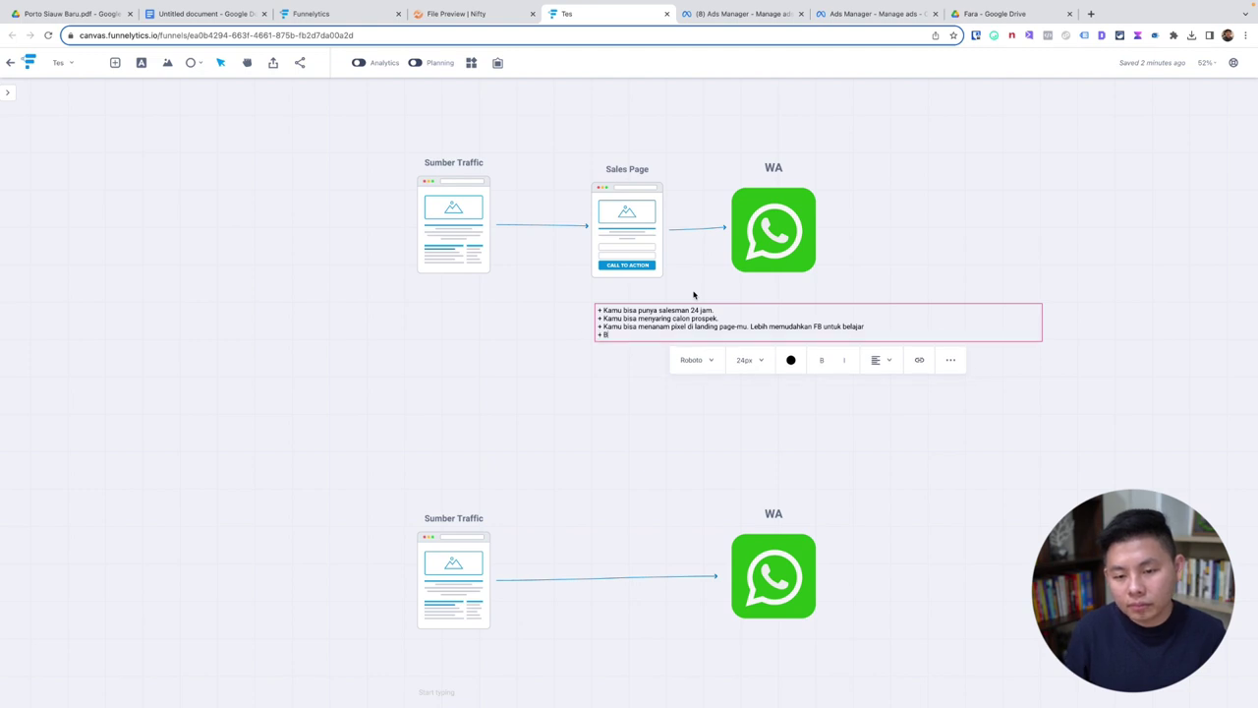
{"action": "type", "text": "ounce-nya lebih sedikit"}
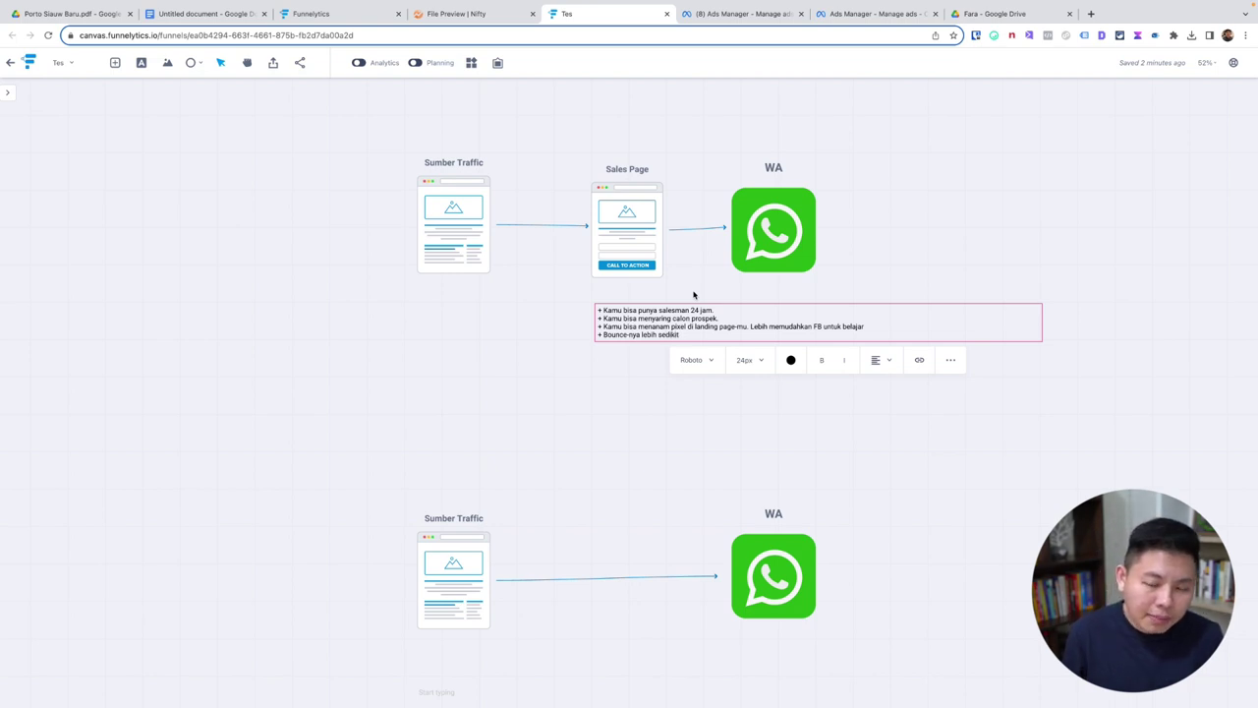
- Set the pros note to 48px and centre it beneath the Sales Page
{"action": "left_click", "coordinate": [749, 361]}
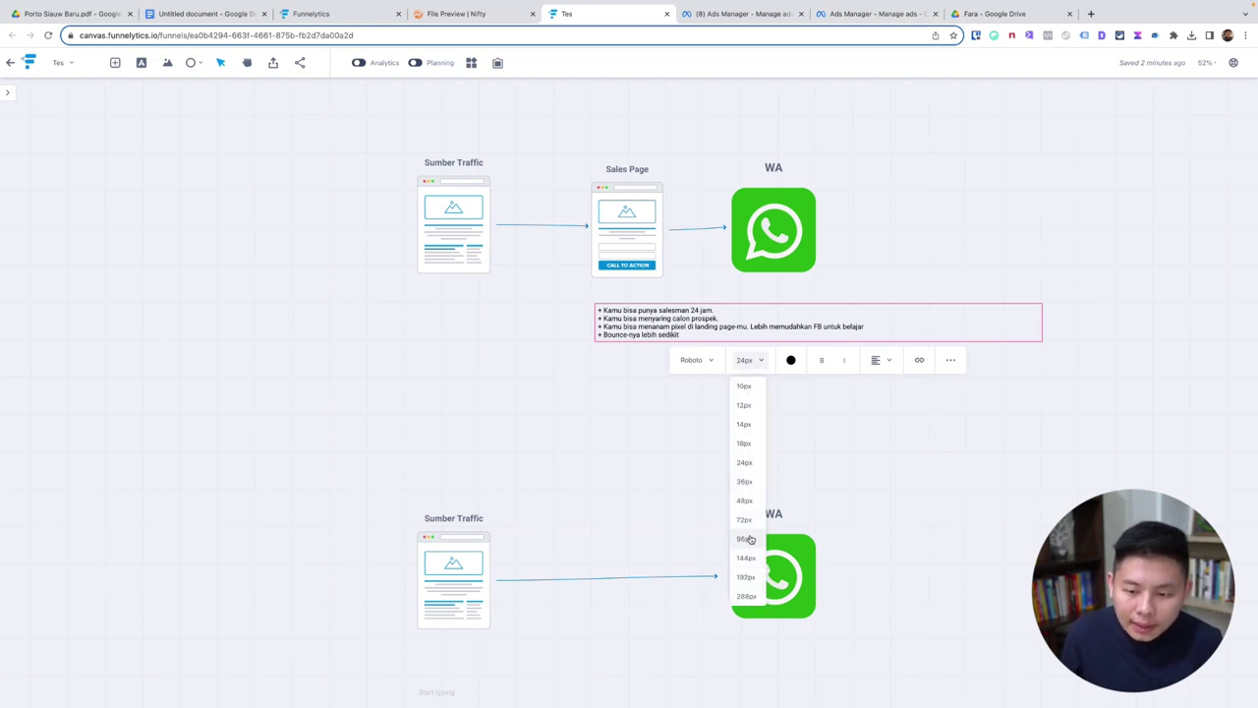
{"action": "left_click", "coordinate": [752, 503]}
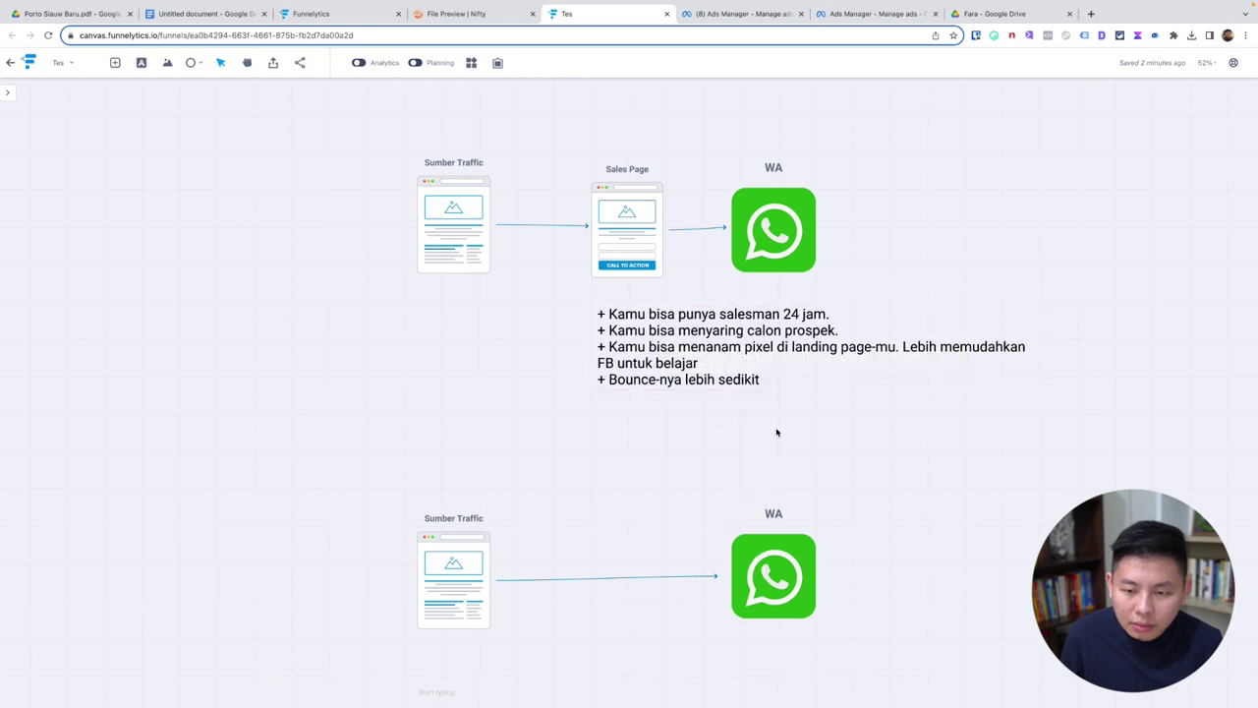
{"action": "left_click_drag", "start_coordinate": [819, 367], "coordinate": [669, 363]}
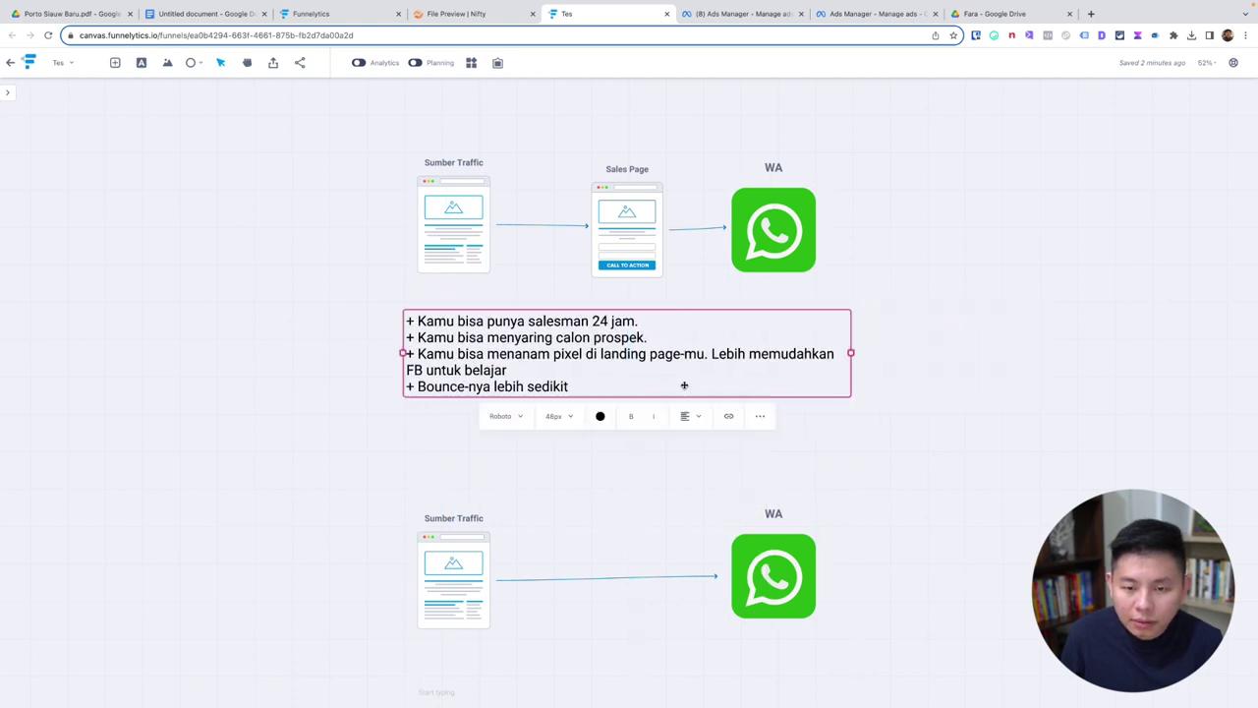
{"action": "mouse_move", "coordinate": [793, 335]}
{"action": "left_mouse_down"}
{"action": "mouse_move", "coordinate": [884, 348]}
{"action": "mouse_move", "coordinate": [766, 368]}
{"action": "left_mouse_up"}
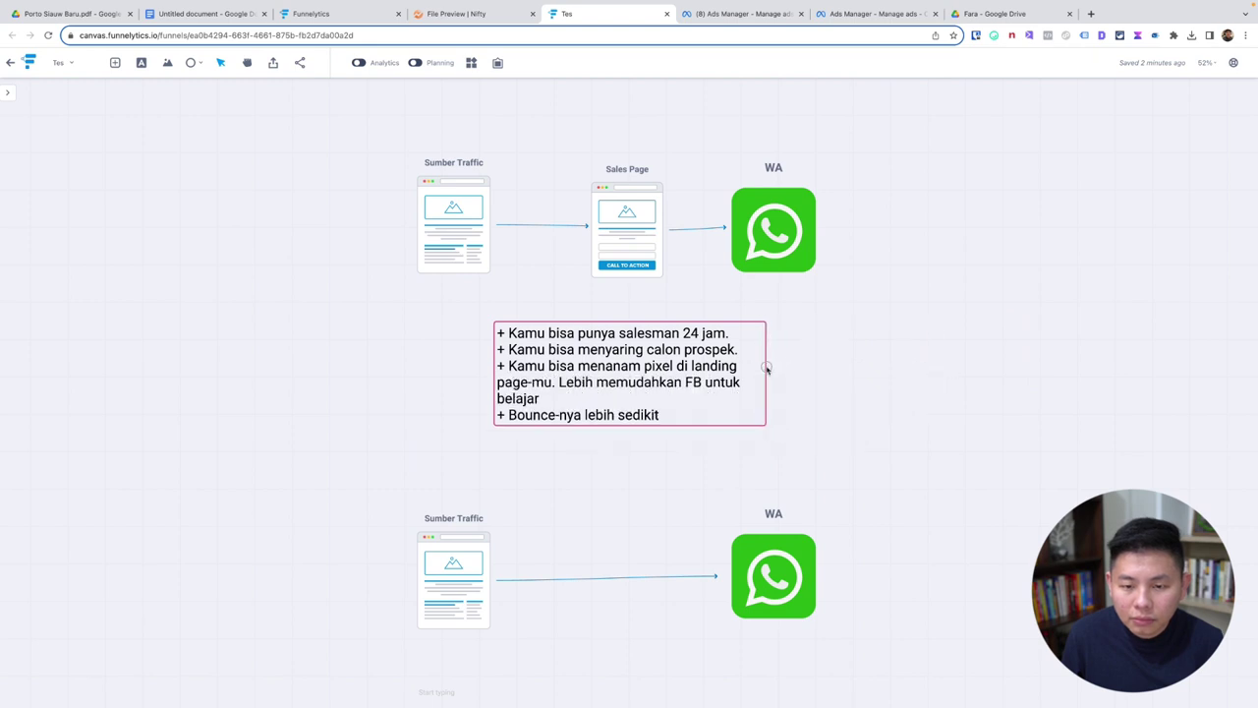
{"action": "left_click_drag", "start_coordinate": [692, 376], "coordinate": [700, 354]}
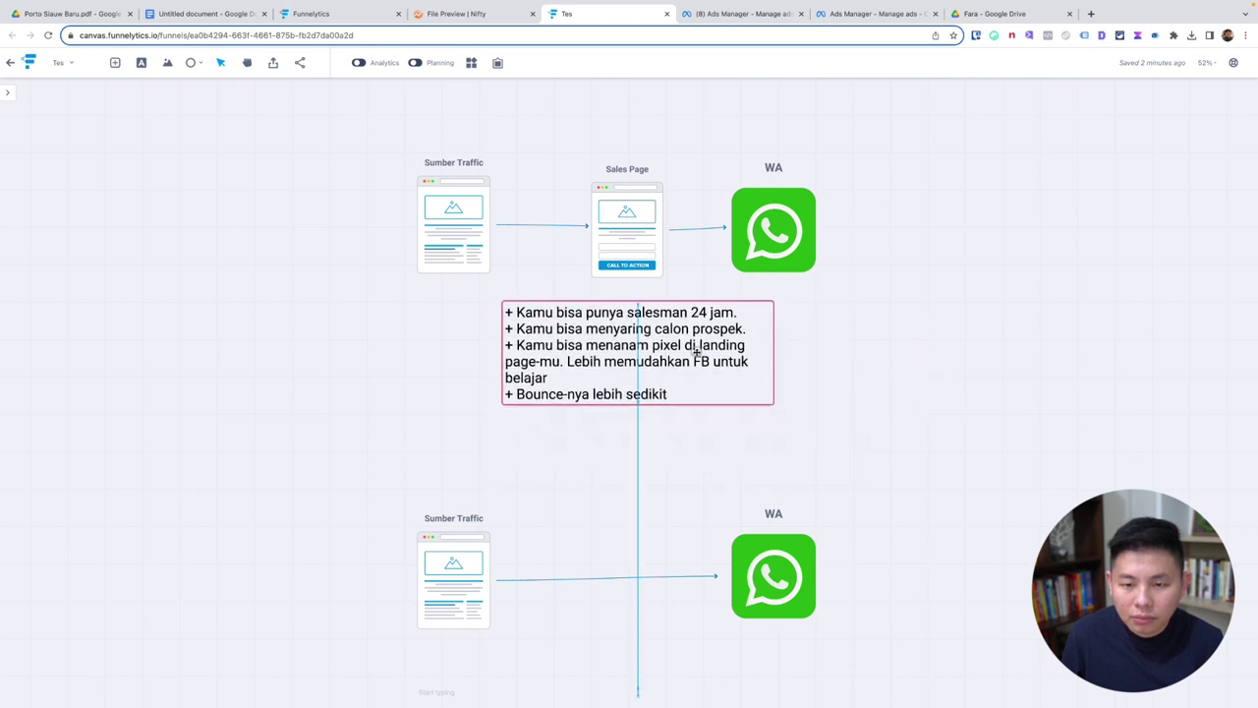
{"action": "left_click", "coordinate": [771, 422]}
{"action": "left_click", "coordinate": [892, 359]}
- Copy the pros list under the second funnel and select all its text
{"action": "scroll", "coordinate": [795, 430], "scroll_direction": "down", "scroll_amount": 5}
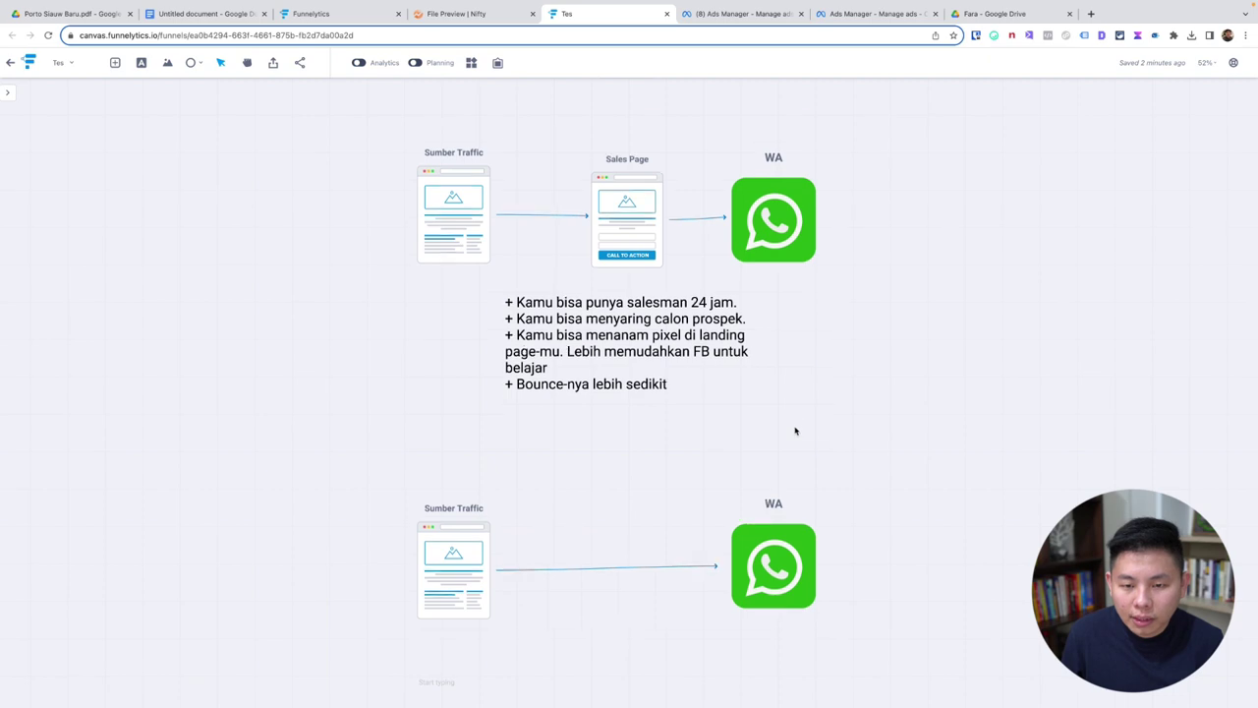
{"action": "left_click", "coordinate": [653, 236]}
{"action": "mouse_move", "coordinate": [555, 173]}
{"action": "left_mouse_down", "text": "alt"}
{"action": "mouse_move", "coordinate": [555, 577]}
{"action": "mouse_move", "coordinate": [542, 546]}
{"action": "left_mouse_up", "text": "alt"}
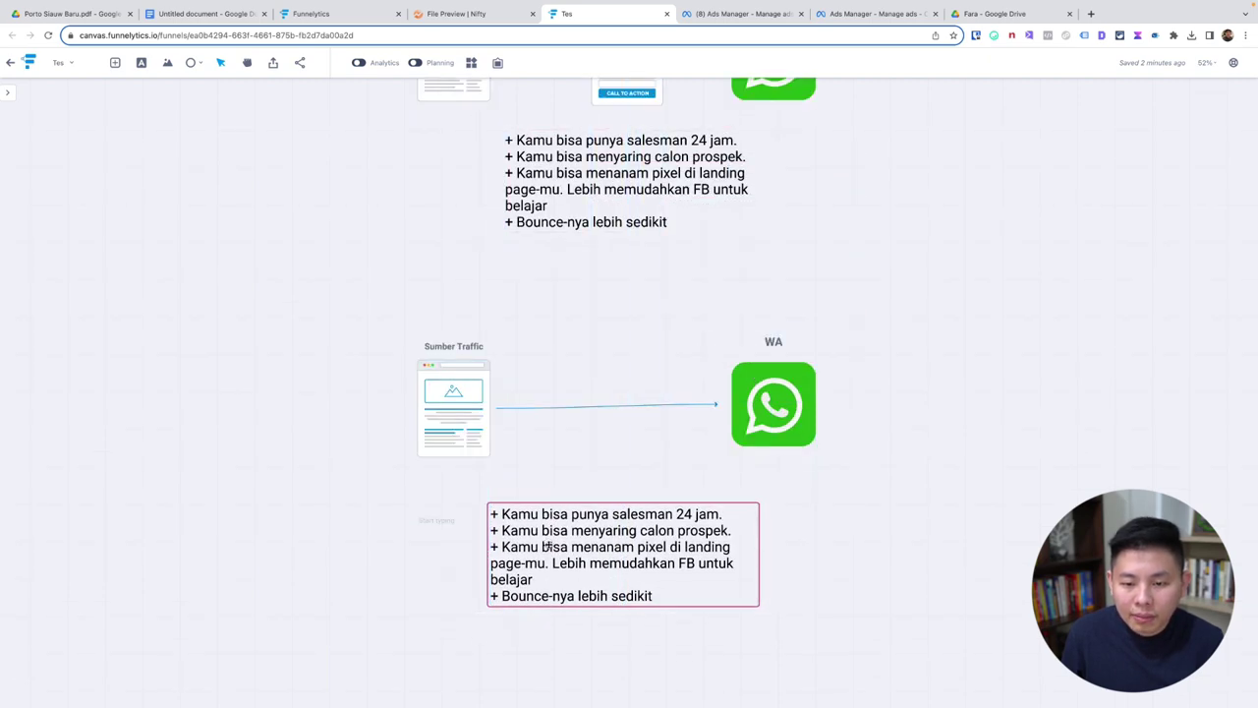
{"action": "triple_click", "coordinate": [548, 547]}
{"action": "left_click", "coordinate": [548, 546]}
{"action": "triple_click", "coordinate": [548, 546]}
{"action": "key", "text": "ctrl+a"}
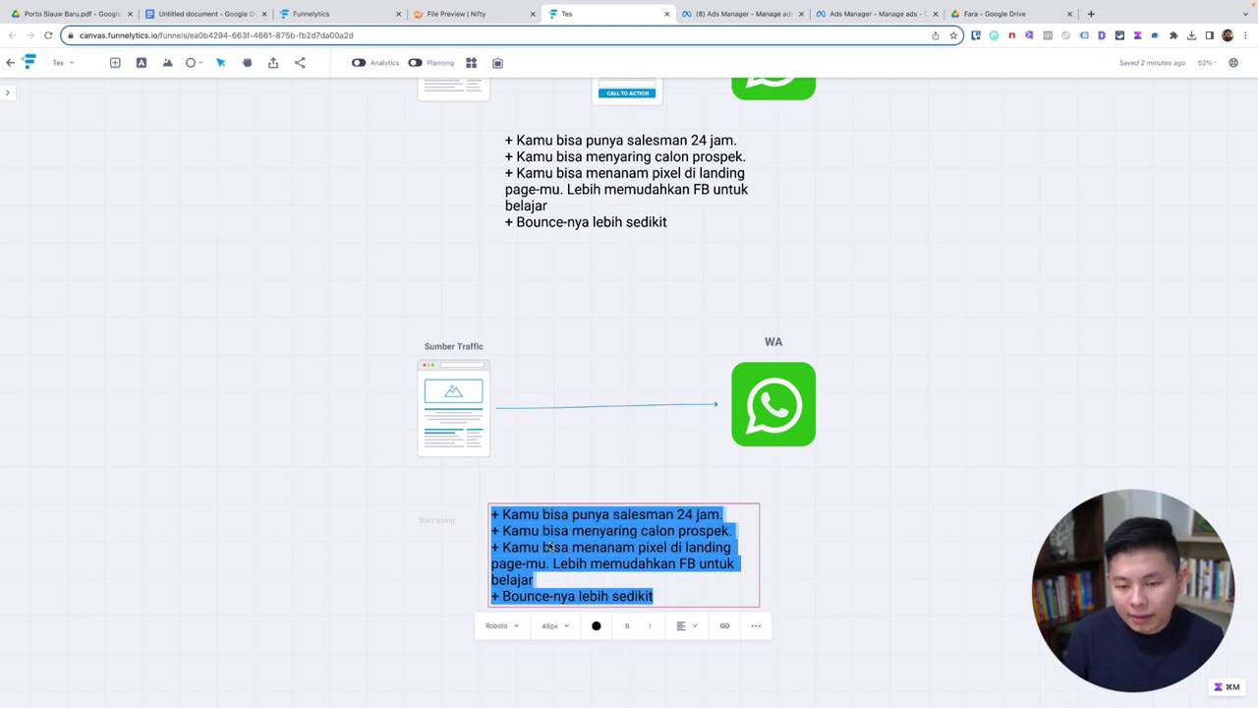
- Replace it with cons: 'Bounce-nya tinggi', re-explaining products/jasa, unanswered customer questions within 24 jam
{"action": "type", "text": "- K"}
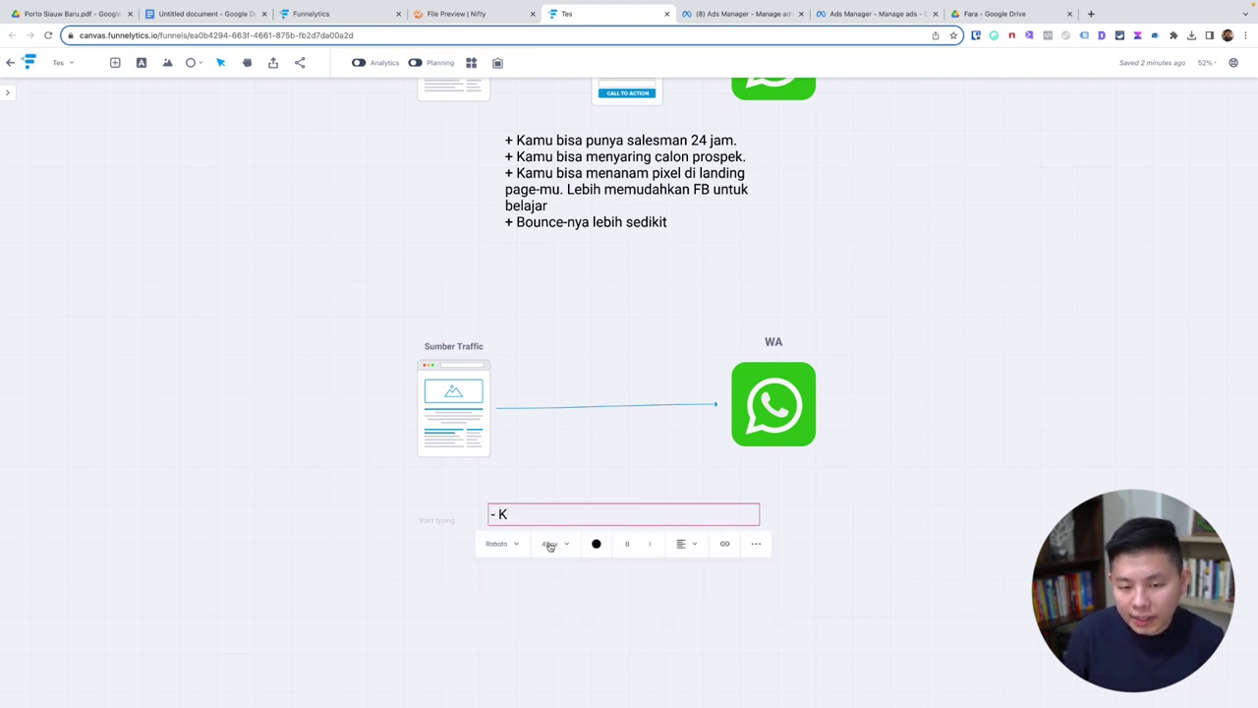
{"action": "key", "text": "BackSpace"}
{"action": "type", "text": "Bounce"}
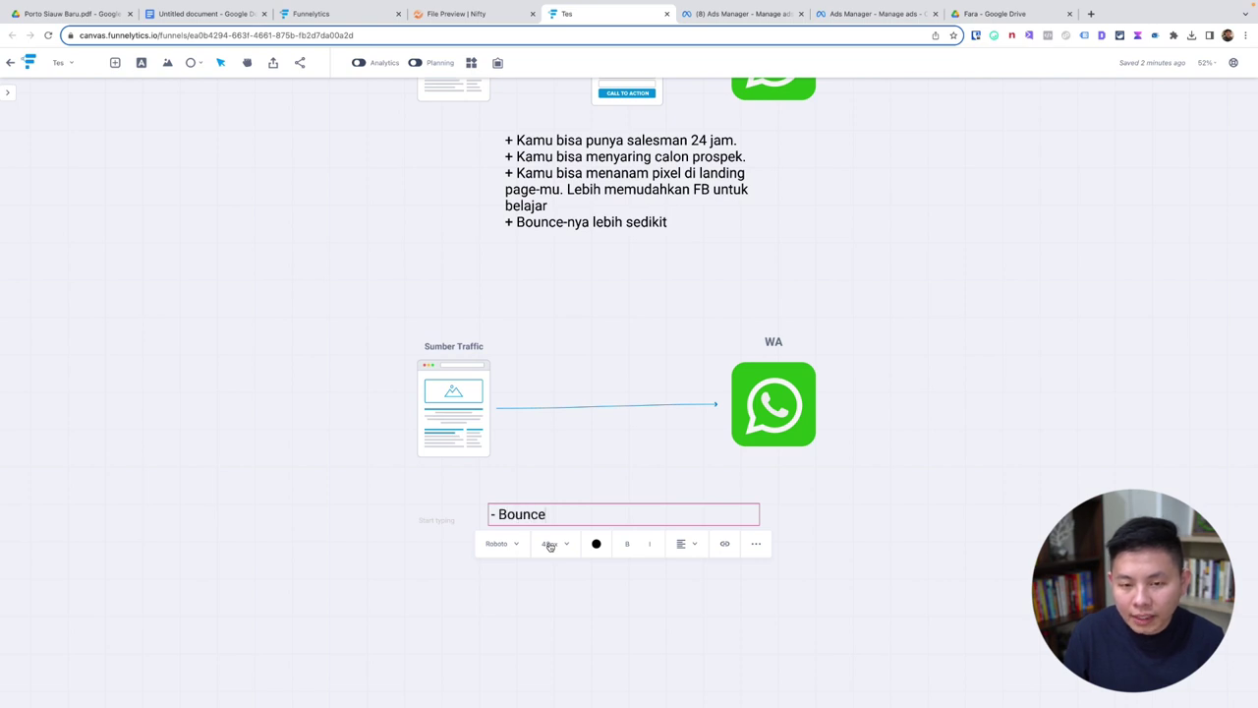
{"action": "type", "text": "-nya tinggi"}
{"action": "key", "text": "Return"}
{"action": "type", "text": "- "}
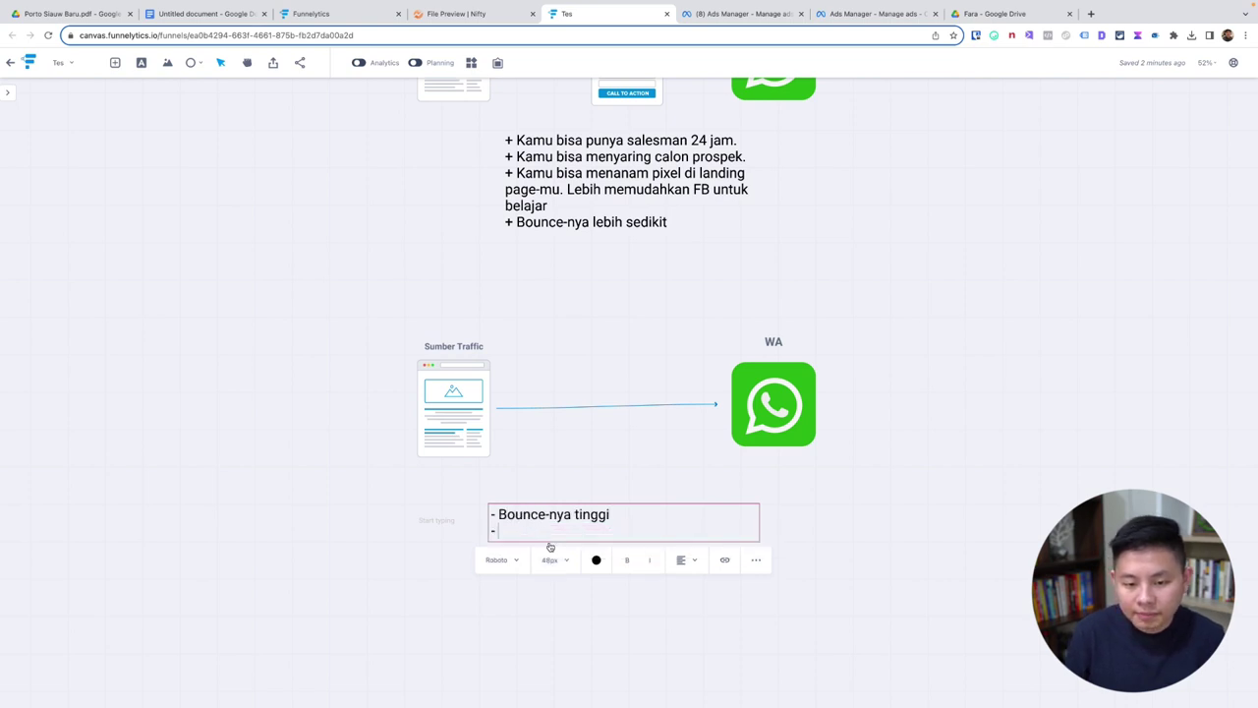
{"action": "type", "text": "Kamu harus jelaskan ul"}
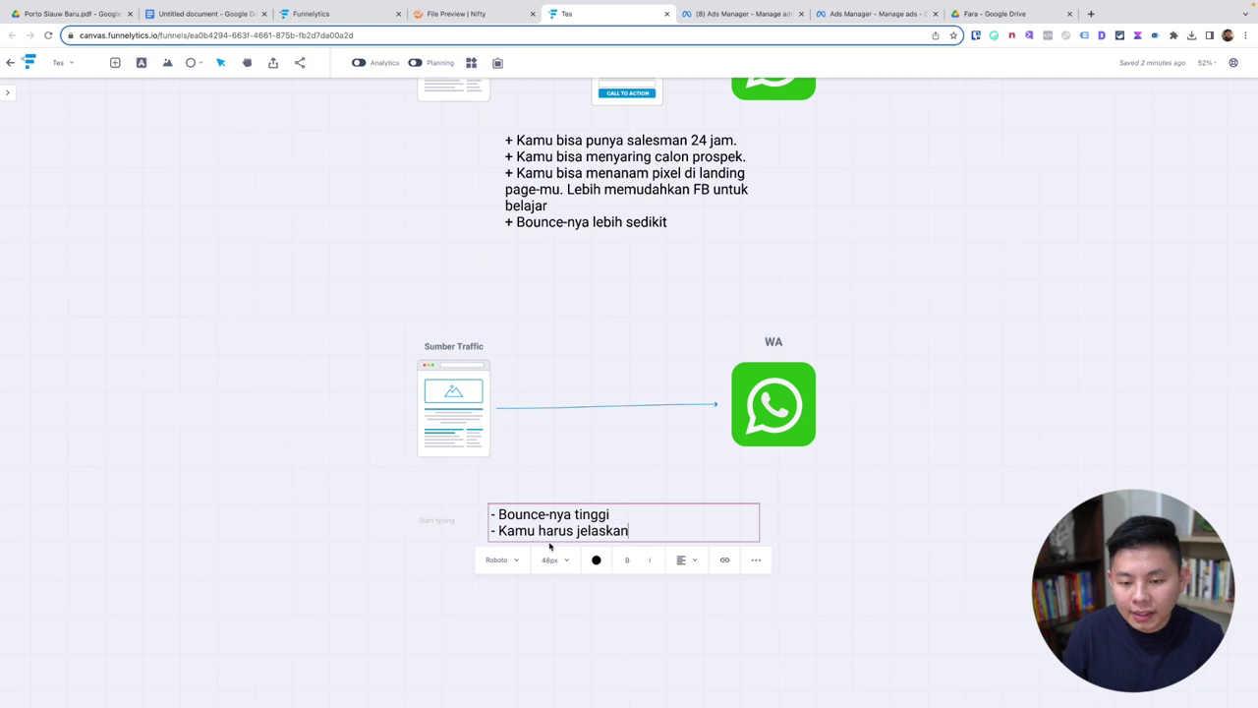
{"action": "type", "text": "ang produk"}
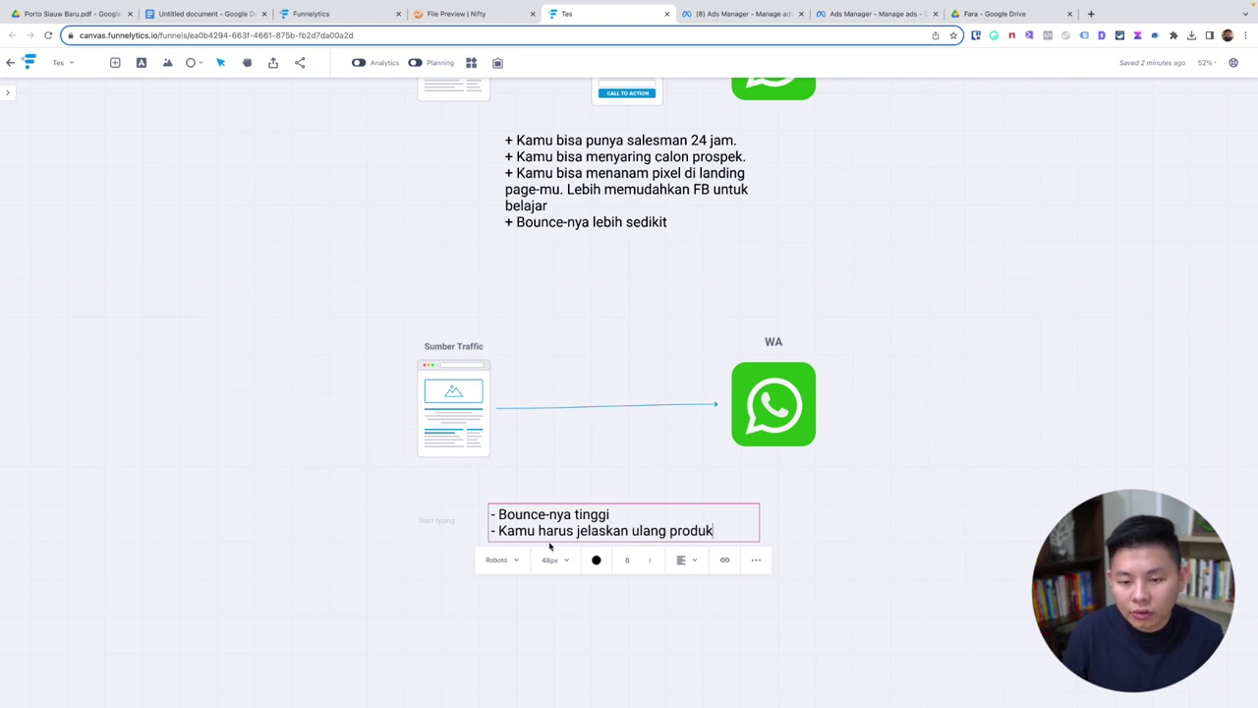
{"action": "type", "text": "/jasa Kamu"}
{"action": "key", "text": "Return"}
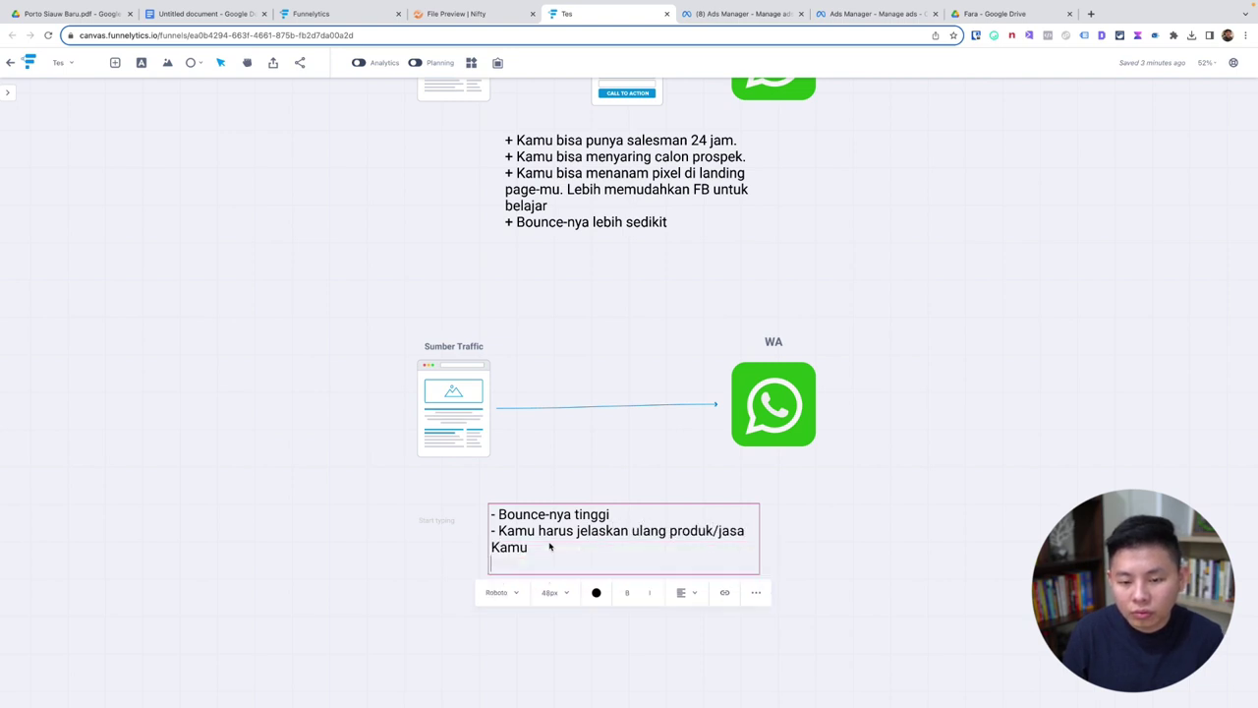
{"action": "type", "text": "ggak bisa 24"}
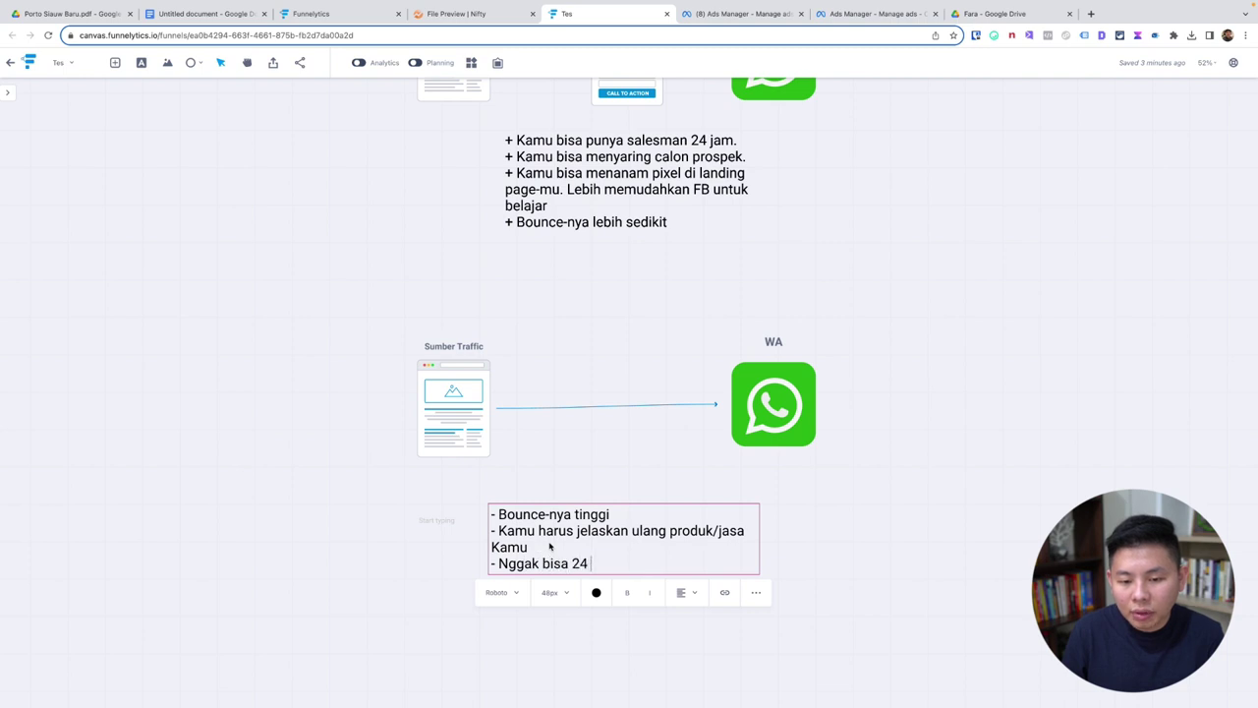
{"action": "type", "text": " jam"}
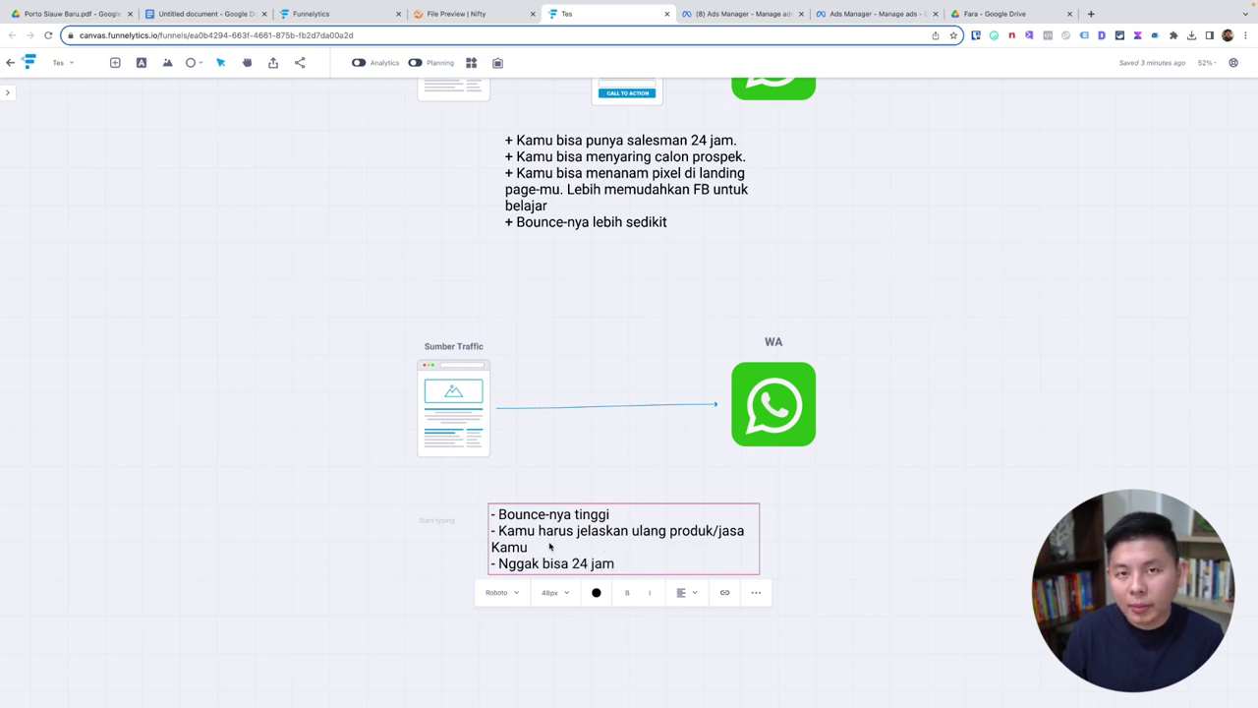
{"action": "type", "text": " me"}
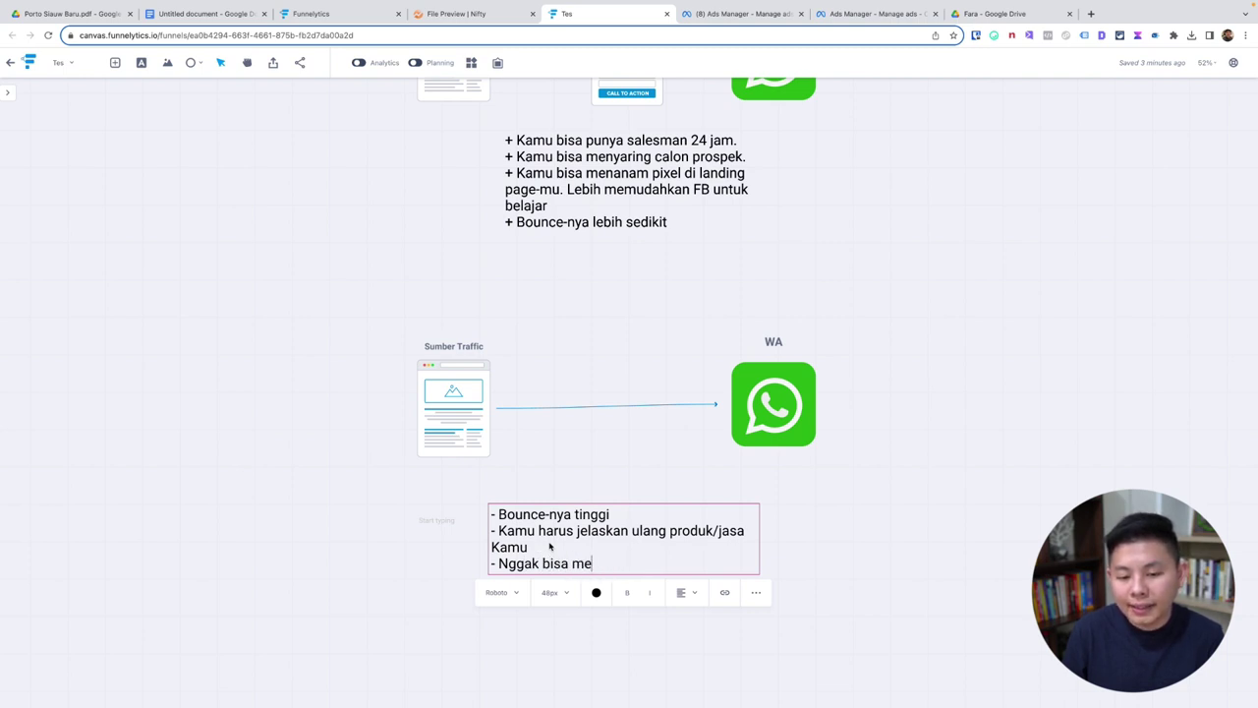
{"action": "type", "text": "nangani dan menja"}
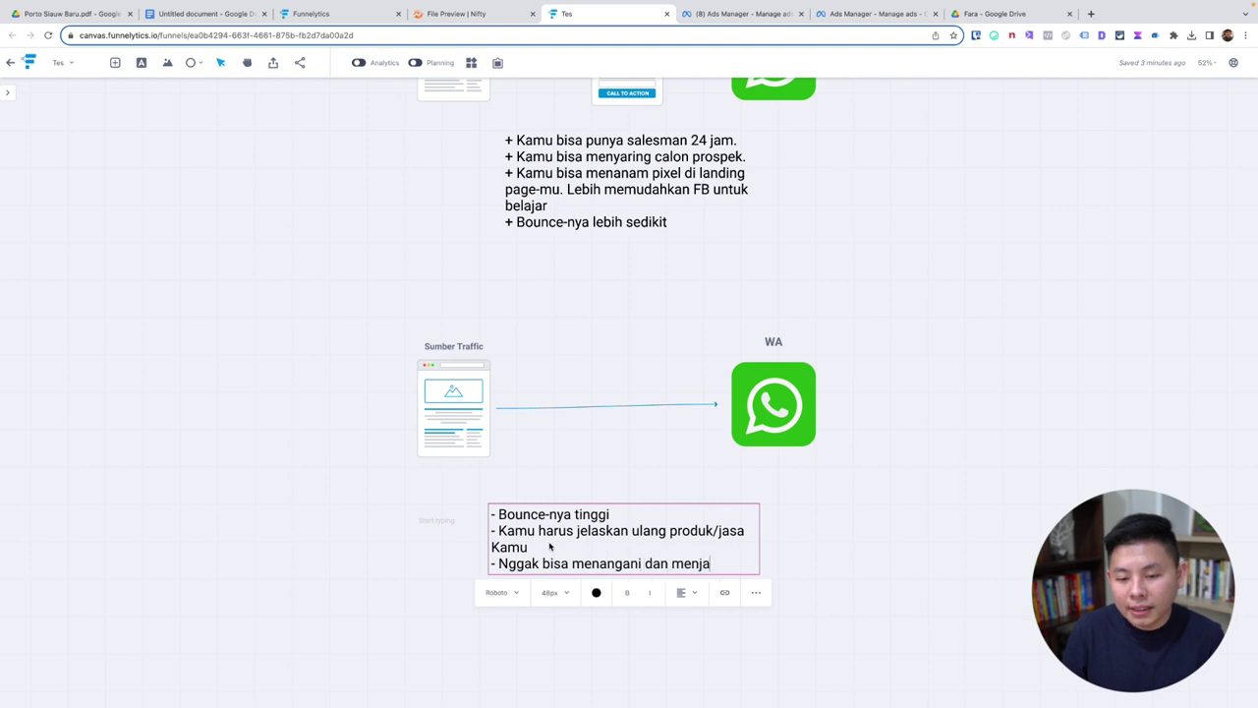
{"action": "type", "text": "wabpertanyaan"}
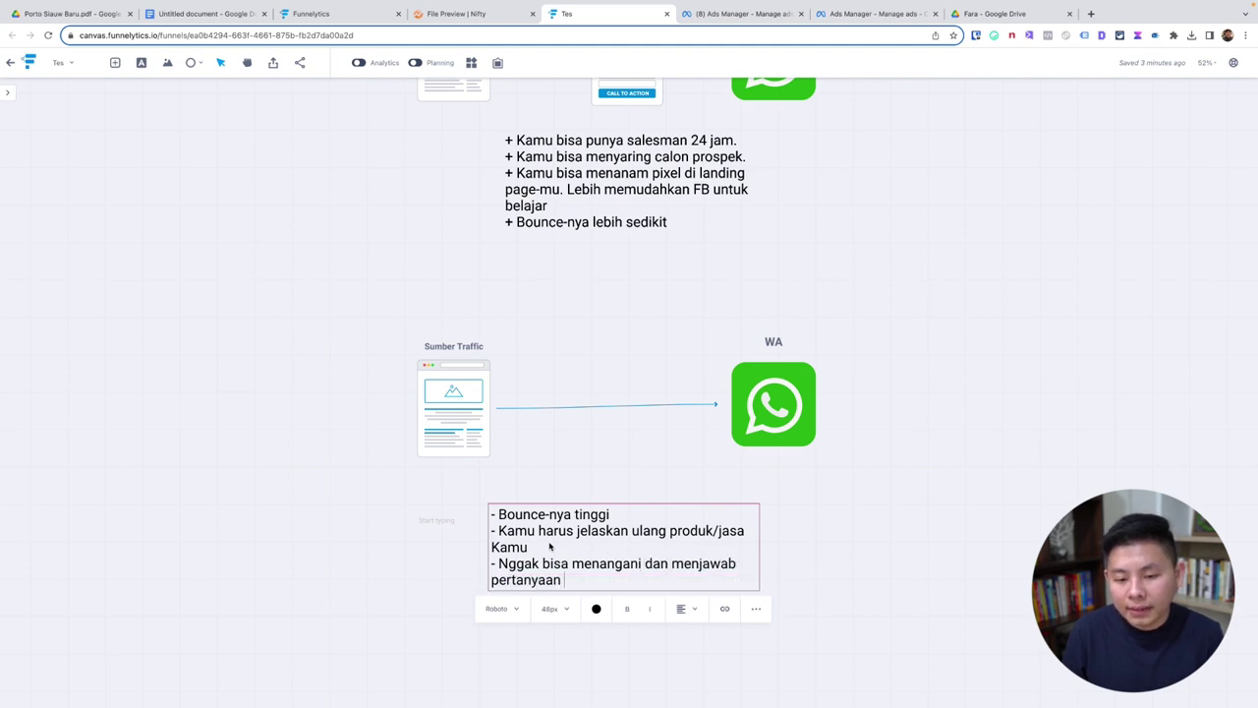
{"action": "type", "text": " customerdalam"}
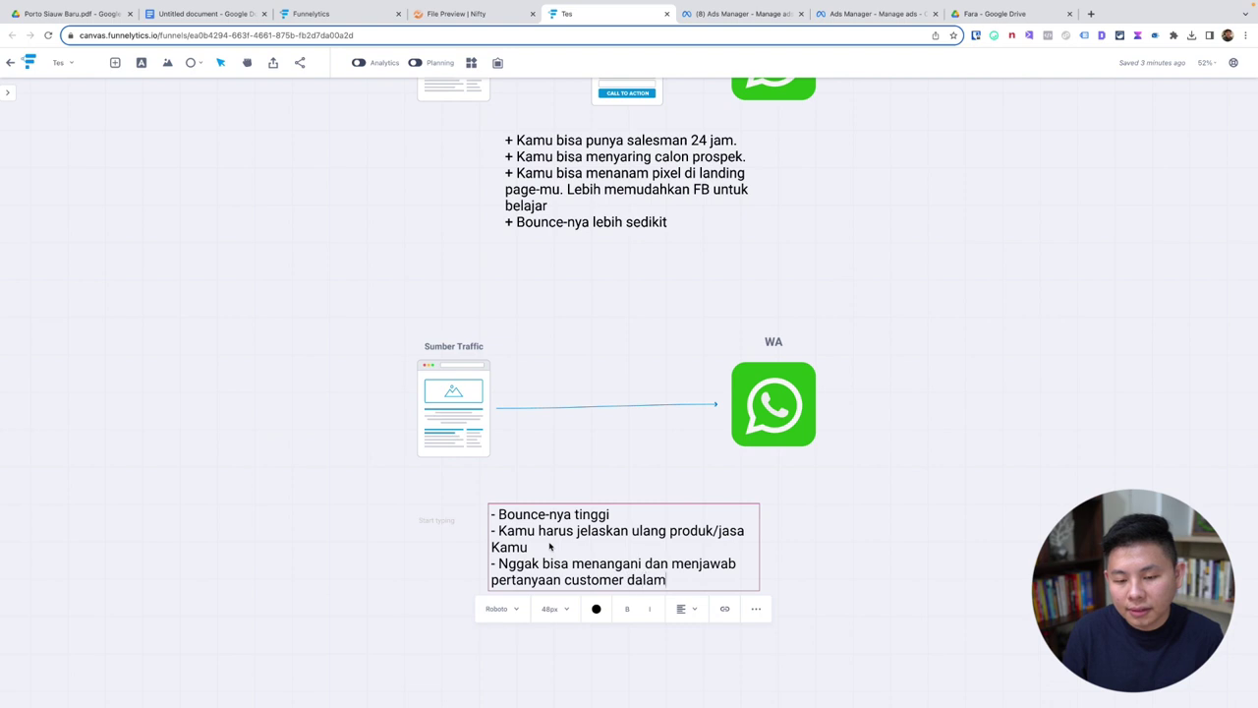
{"action": "type", "text": " 24 jam."}
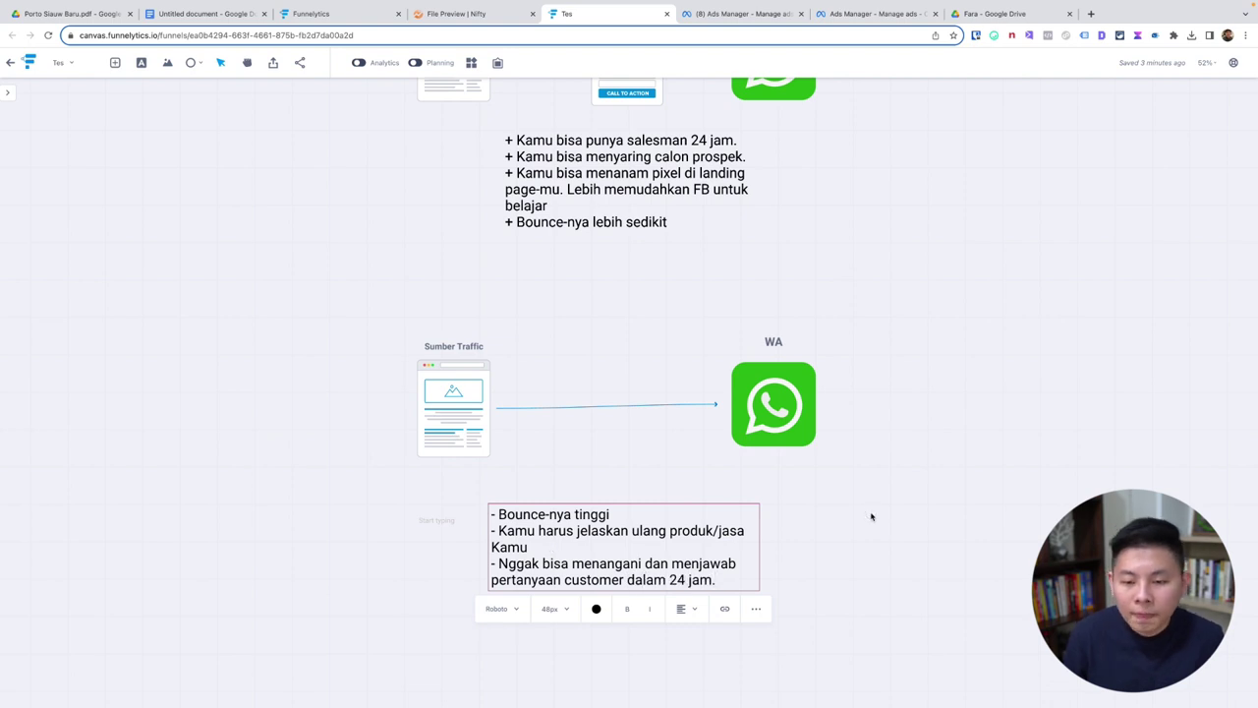
{"action": "left_click", "coordinate": [871, 514]}
{"action": "left_click_drag", "start_coordinate": [685, 554], "coordinate": [680, 551]}
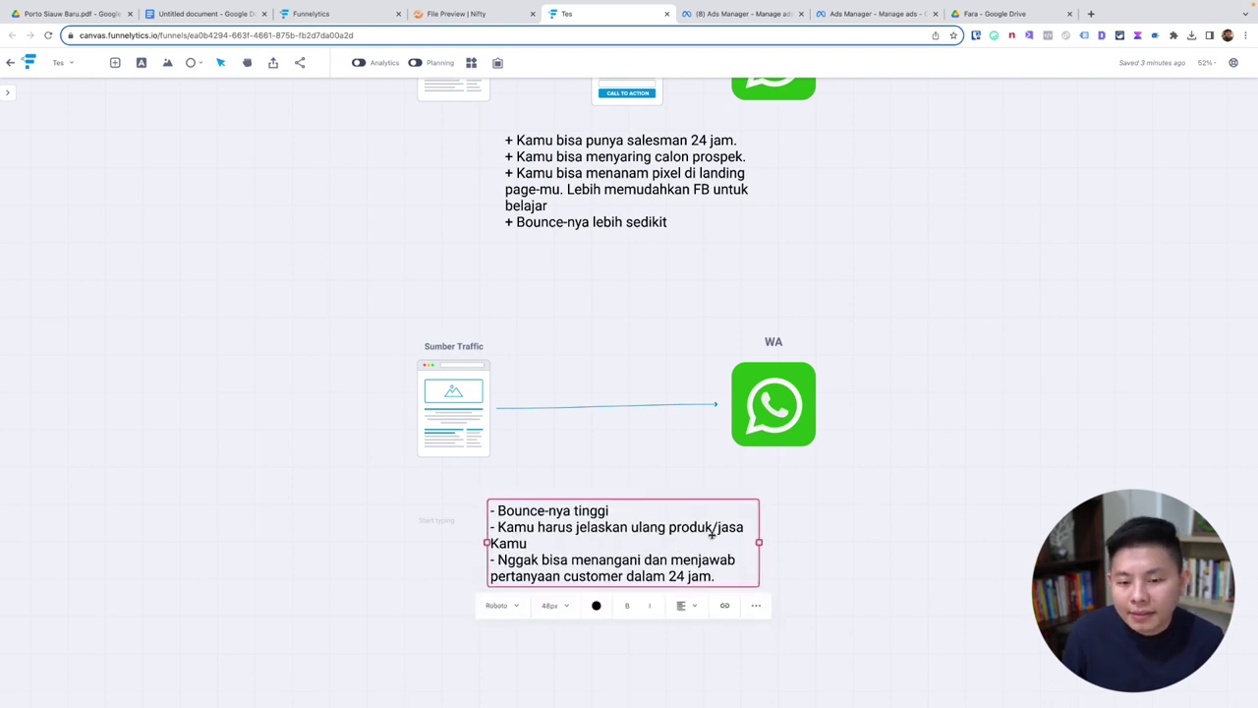
{"action": "scroll", "coordinate": [708, 535], "scroll_direction": "down", "scroll_amount": 3}
{"action": "scroll", "coordinate": [659, 391], "scroll_direction": "up", "scroll_amount": 5}
{"action": "scroll", "coordinate": [604, 342], "scroll_direction": "up", "scroll_amount": 1}
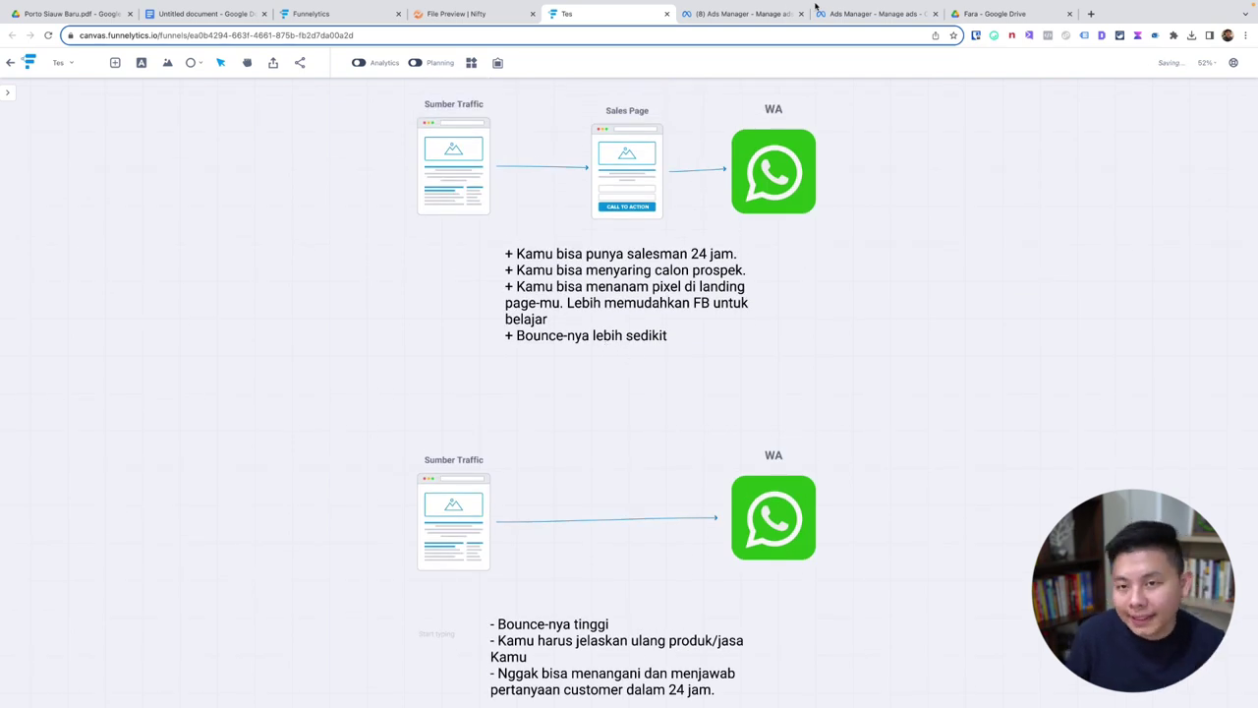
- In the first campaigns report, apply the Situansan 3 column preset
{"action": "left_click", "coordinate": [725, 16]}
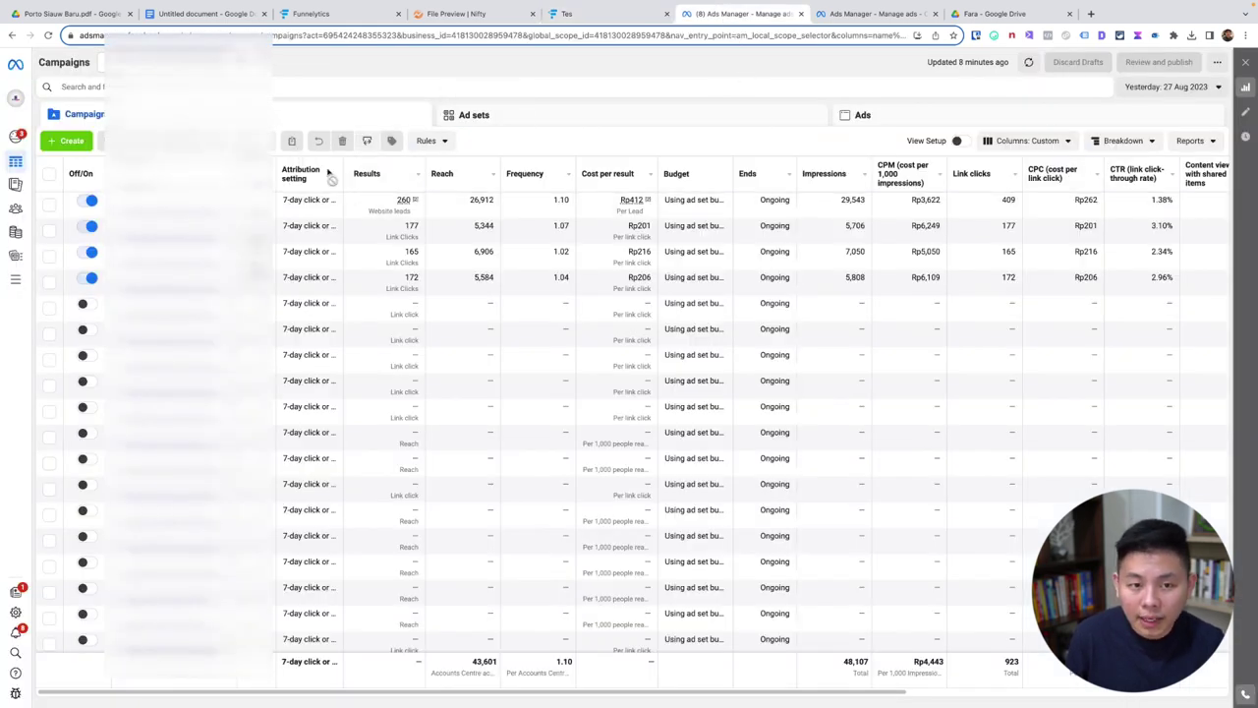
{"action": "left_click_drag", "start_coordinate": [343, 175], "coordinate": [300, 175]}
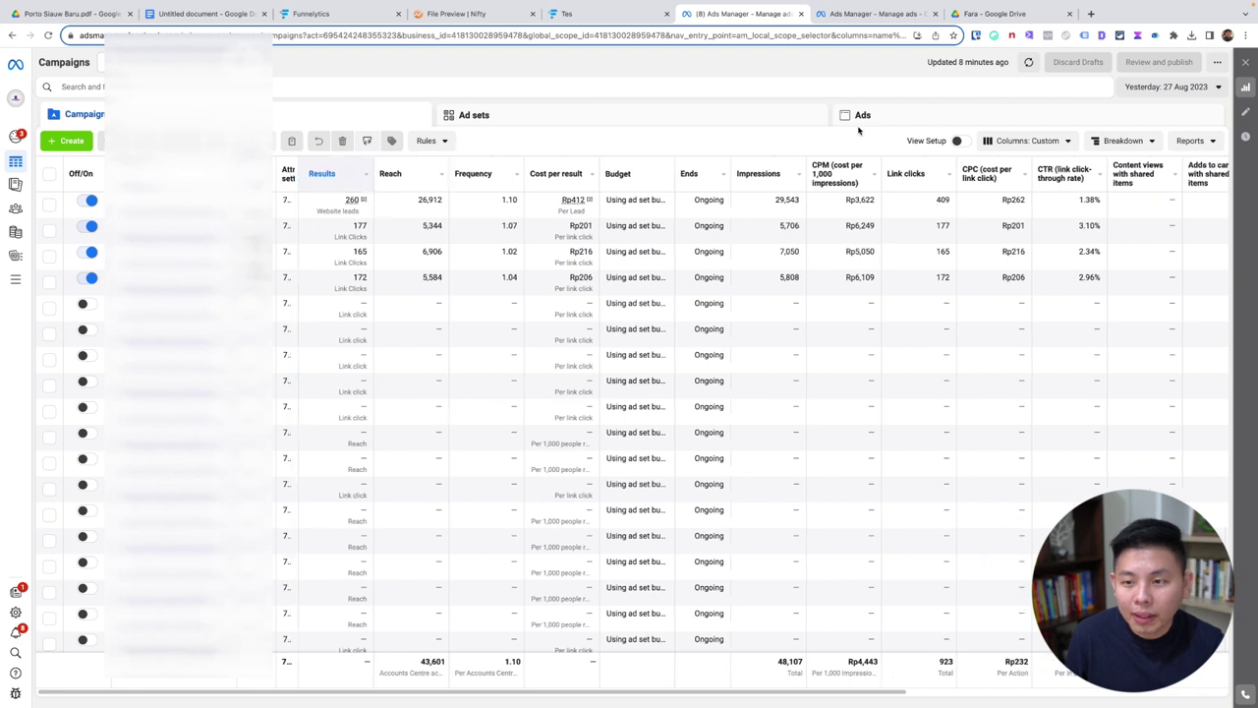
{"action": "left_click", "coordinate": [1012, 142]}
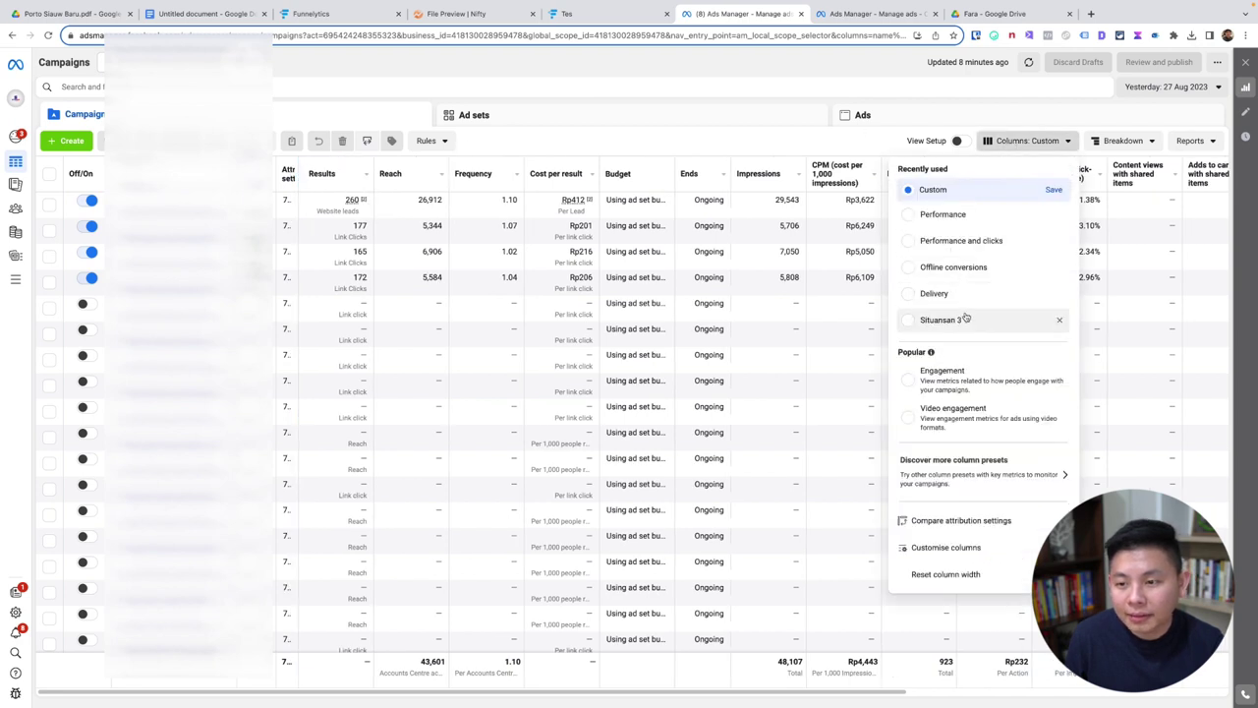
{"action": "left_click", "coordinate": [965, 319]}
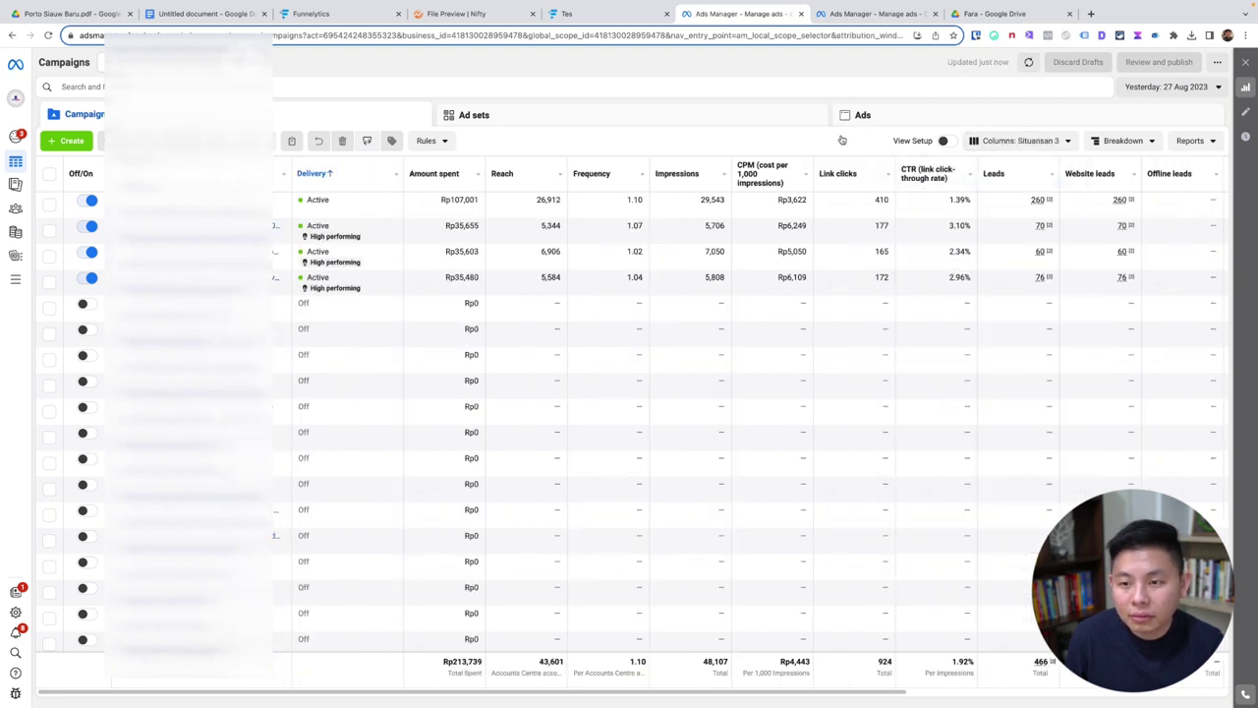
- Annotate the report by underlining 410 link clicks and circling 260 leads
{"action": "left_click_drag", "start_coordinate": [590, 697], "coordinate": [628, 698]}
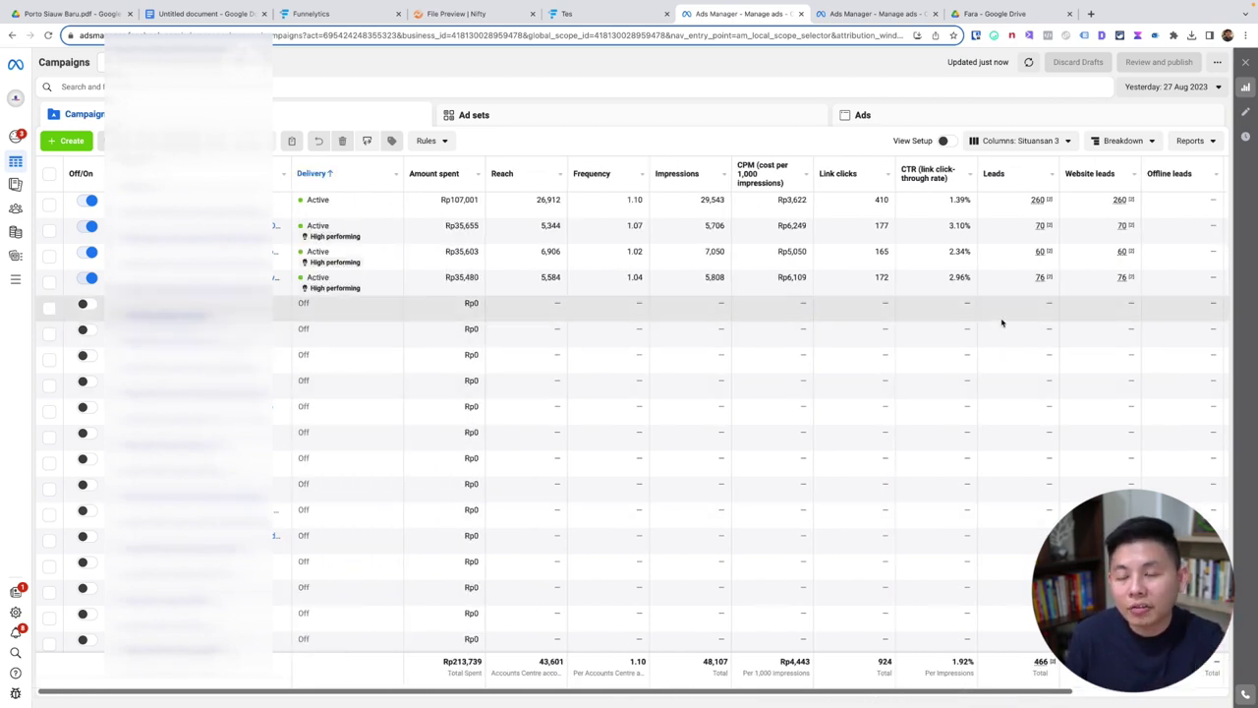
{"action": "left_click_drag", "start_coordinate": [672, 694], "coordinate": [800, 692]}
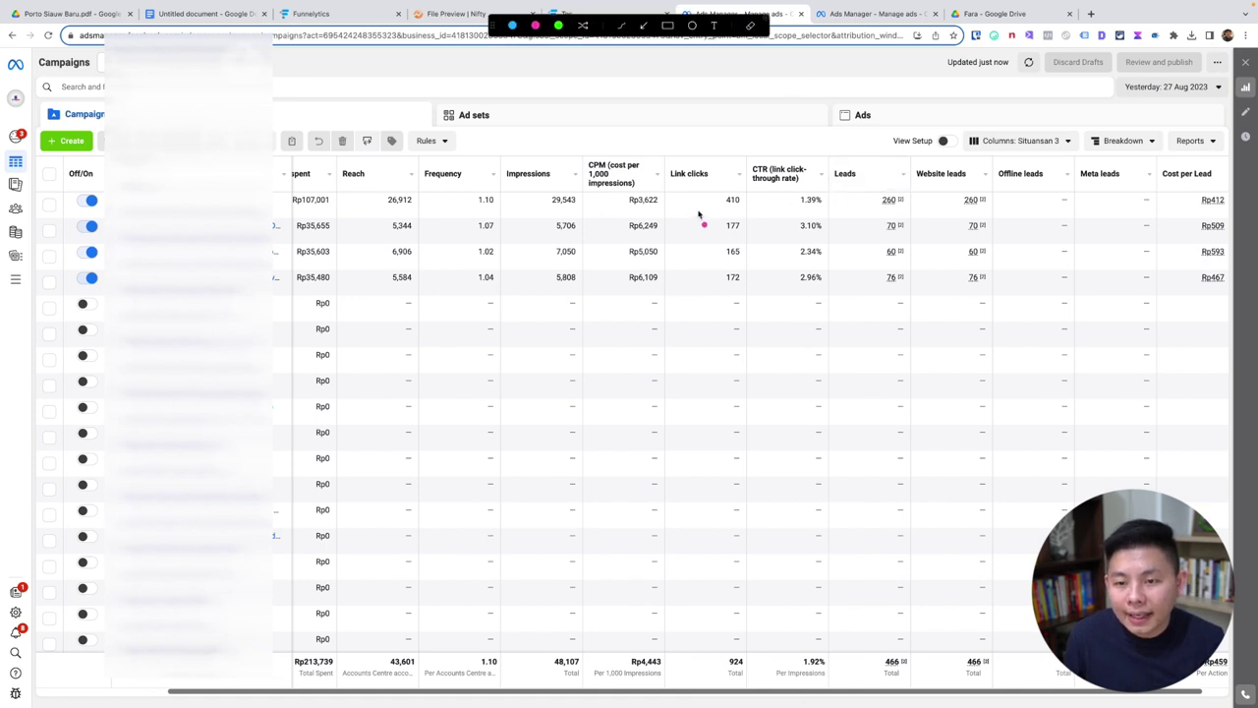
{"action": "left_click_drag", "start_coordinate": [697, 211], "coordinate": [748, 210]}
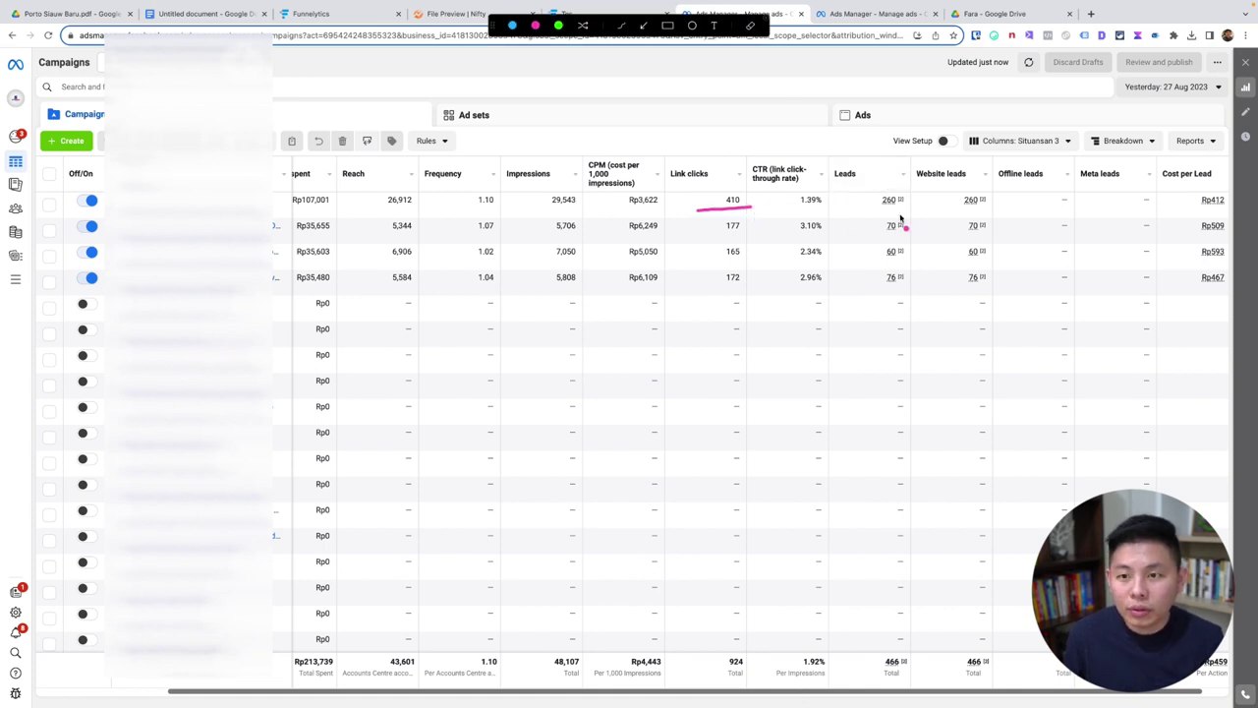
{"action": "left_click_drag", "start_coordinate": [855, 212], "coordinate": [905, 207]}
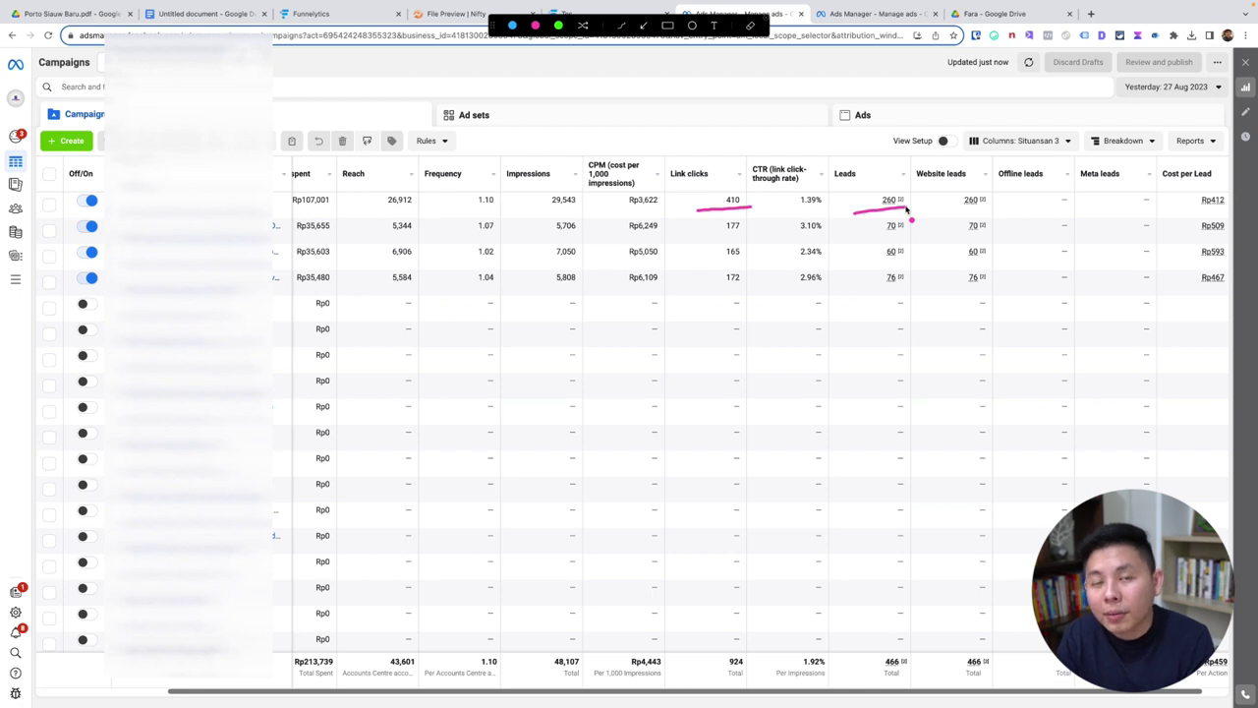
{"action": "mouse_move", "coordinate": [904, 206]}
{"action": "left_mouse_down"}
{"action": "mouse_move", "coordinate": [878, 190]}
{"action": "mouse_move", "coordinate": [906, 203]}
{"action": "left_mouse_up"}
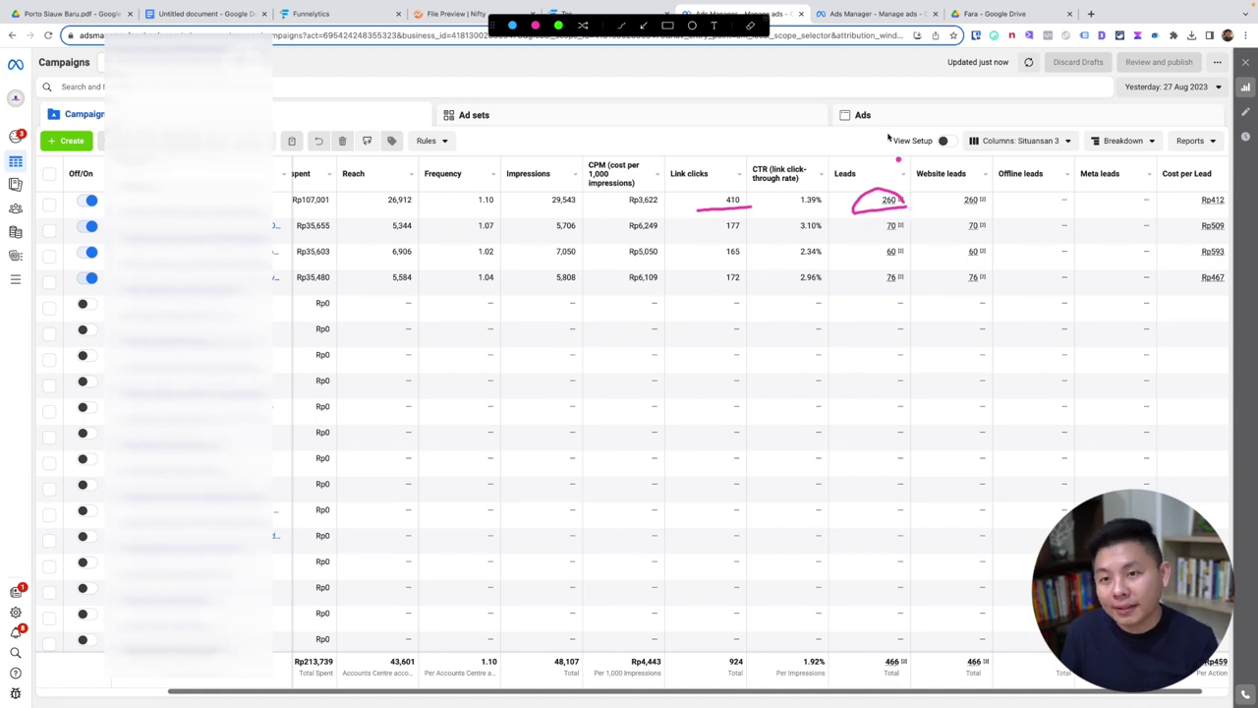
{"action": "left_click", "coordinate": [873, 15]}
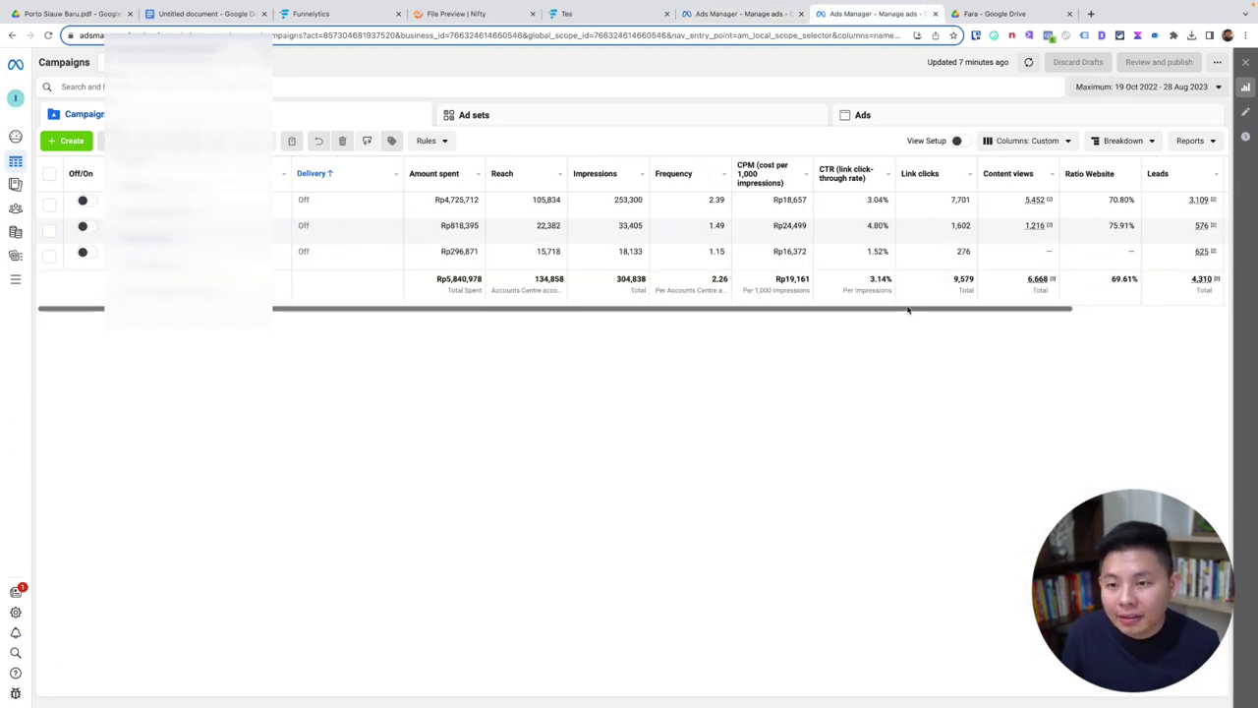
- Underline 7,701 link clicks, 5,452 content views, 70.80% and 57.02%, and circle 3,109 leads
{"action": "left_click_drag", "start_coordinate": [908, 310], "coordinate": [1025, 317]}
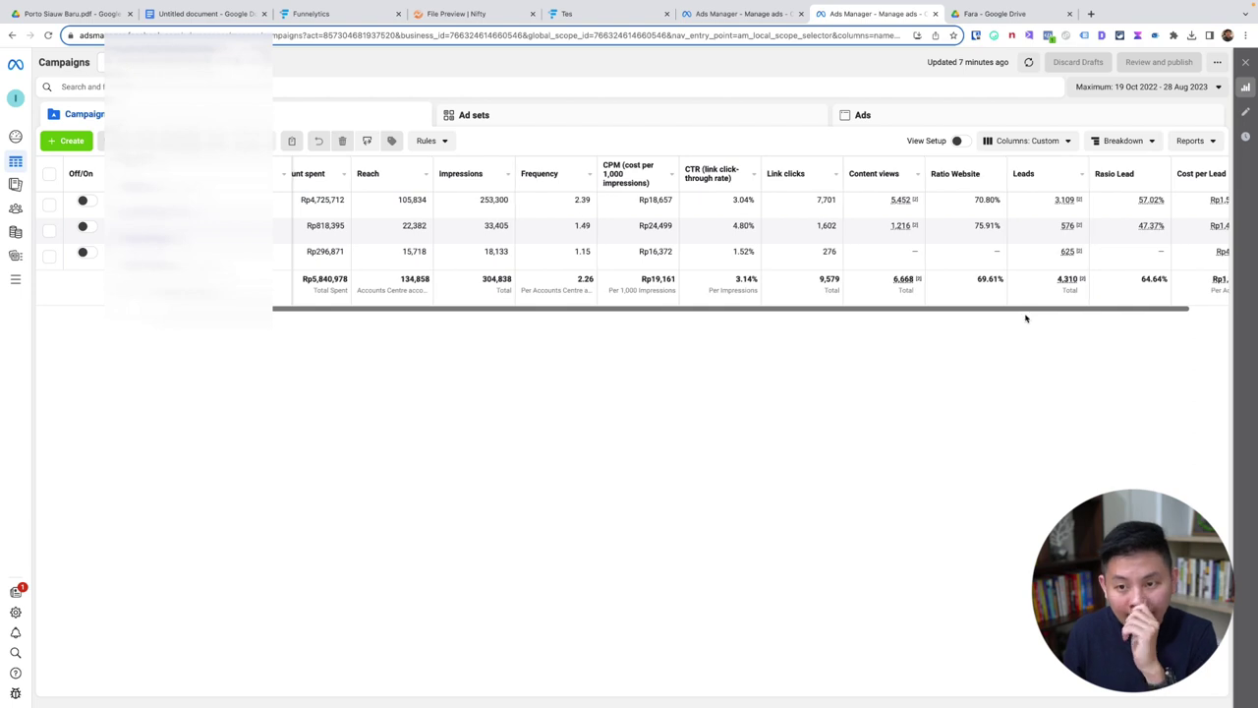
{"action": "key", "text": "super+shift+a"}
{"action": "left_click_drag", "start_coordinate": [806, 210], "coordinate": [920, 208]}
{"action": "left_click", "coordinate": [886, 227]}
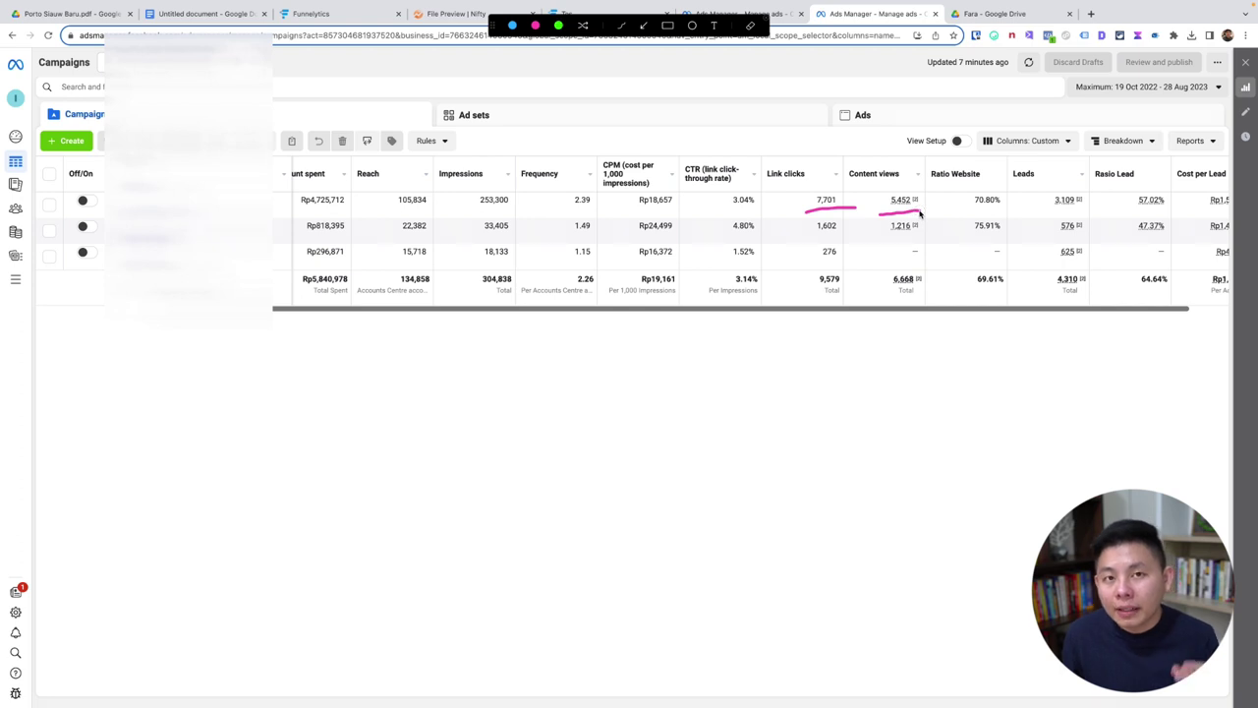
{"action": "left_click", "coordinate": [926, 222]}
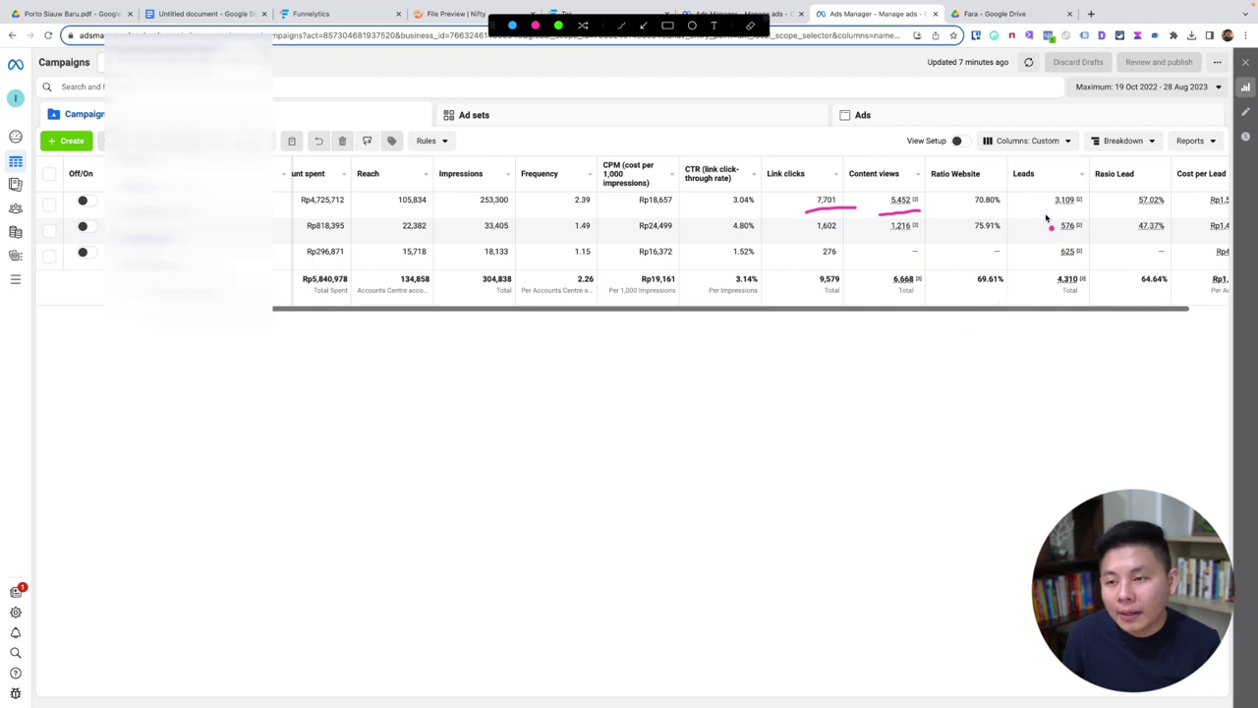
{"action": "left_click_drag", "start_coordinate": [1044, 210], "coordinate": [1078, 211]}
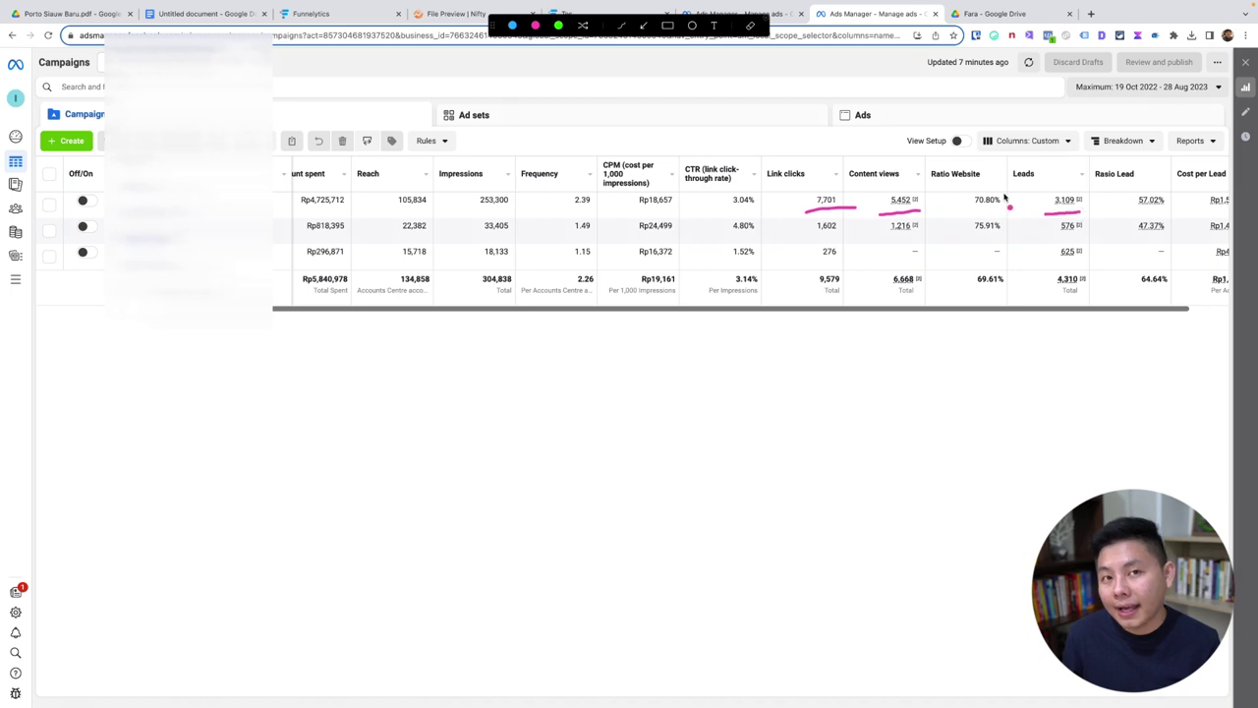
{"action": "left_click_drag", "start_coordinate": [969, 209], "coordinate": [997, 207]}
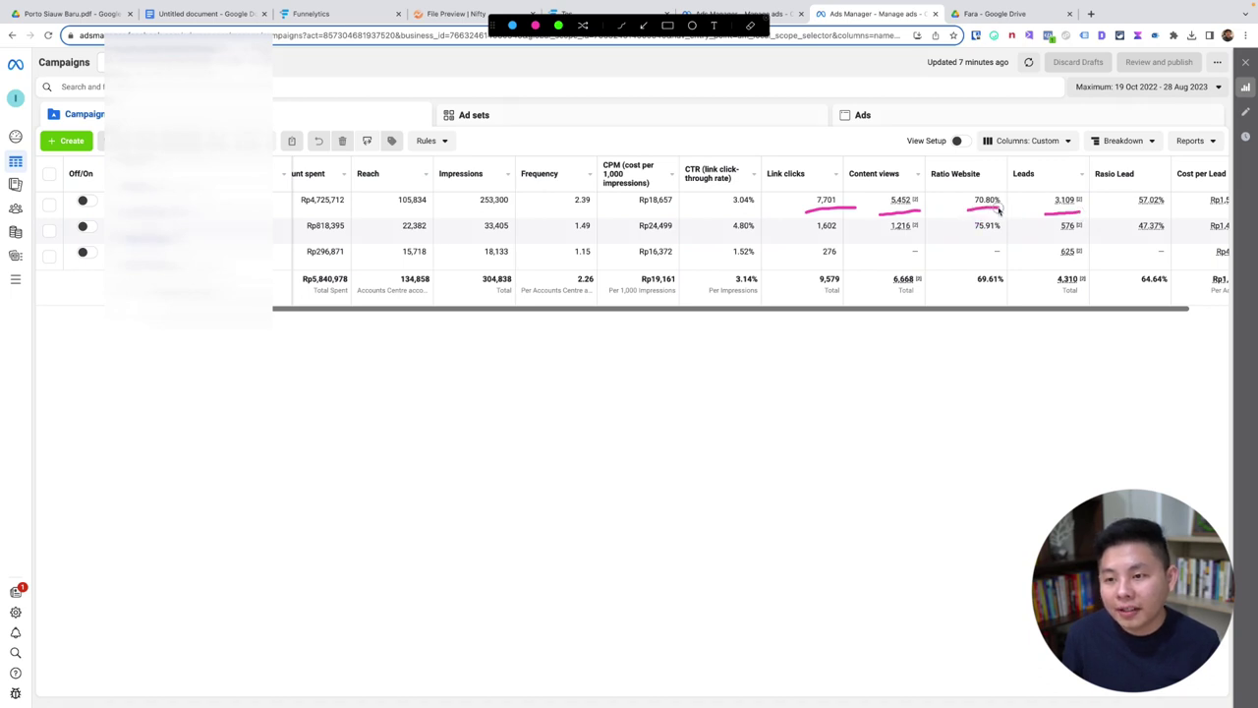
{"action": "left_click_drag", "start_coordinate": [1133, 209], "coordinate": [1167, 210]}
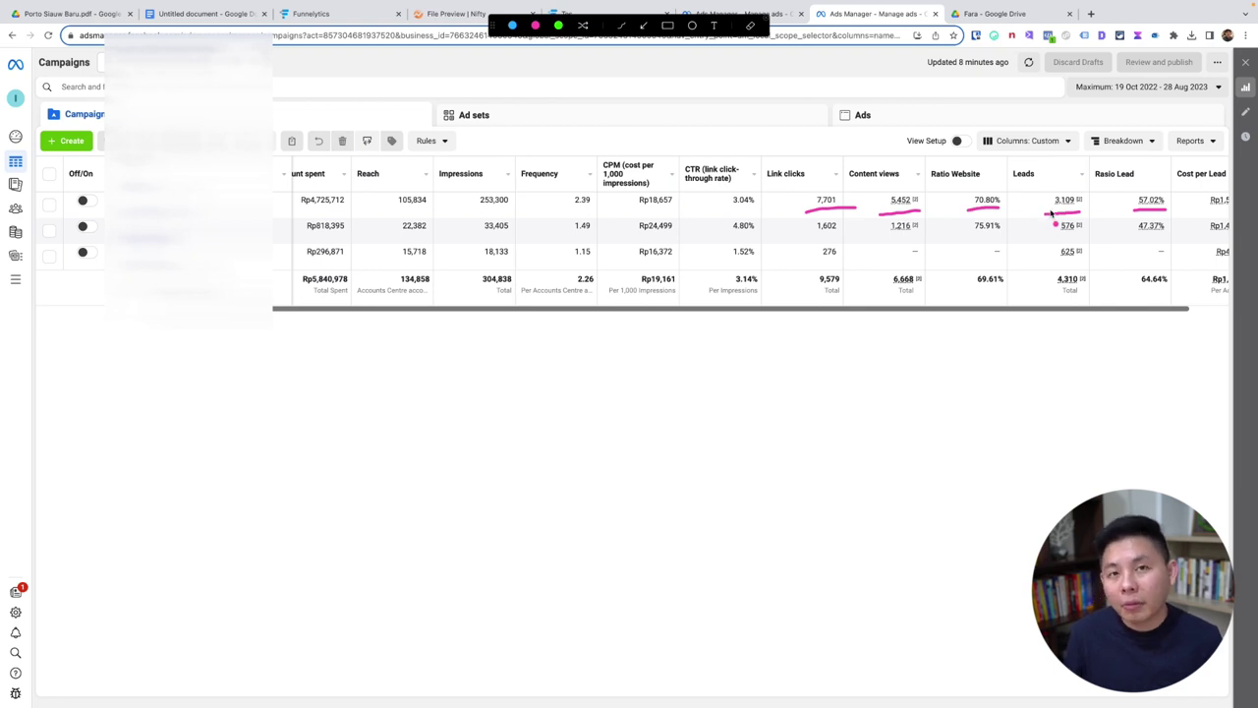
{"action": "left_click_drag", "start_coordinate": [1044, 208], "coordinate": [1081, 214]}
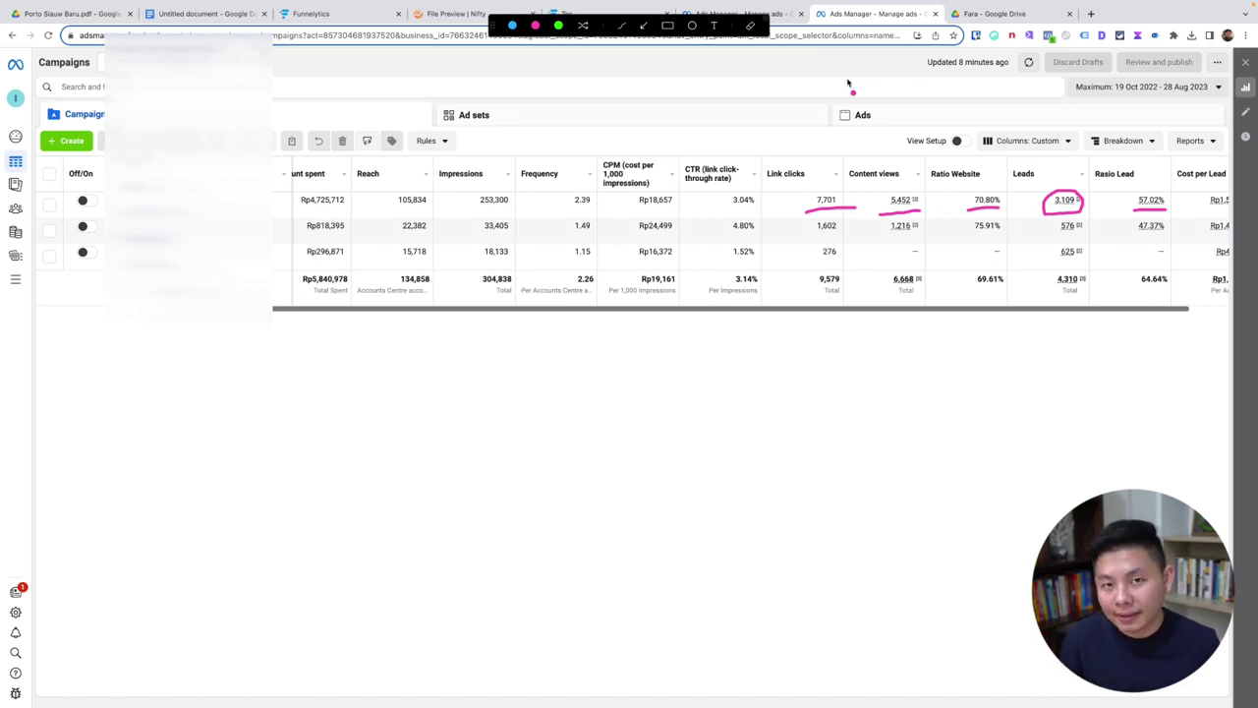
- Clear the screen annotations and switch to the Nifty file preview tab
{"action": "key", "text": "Escape"}
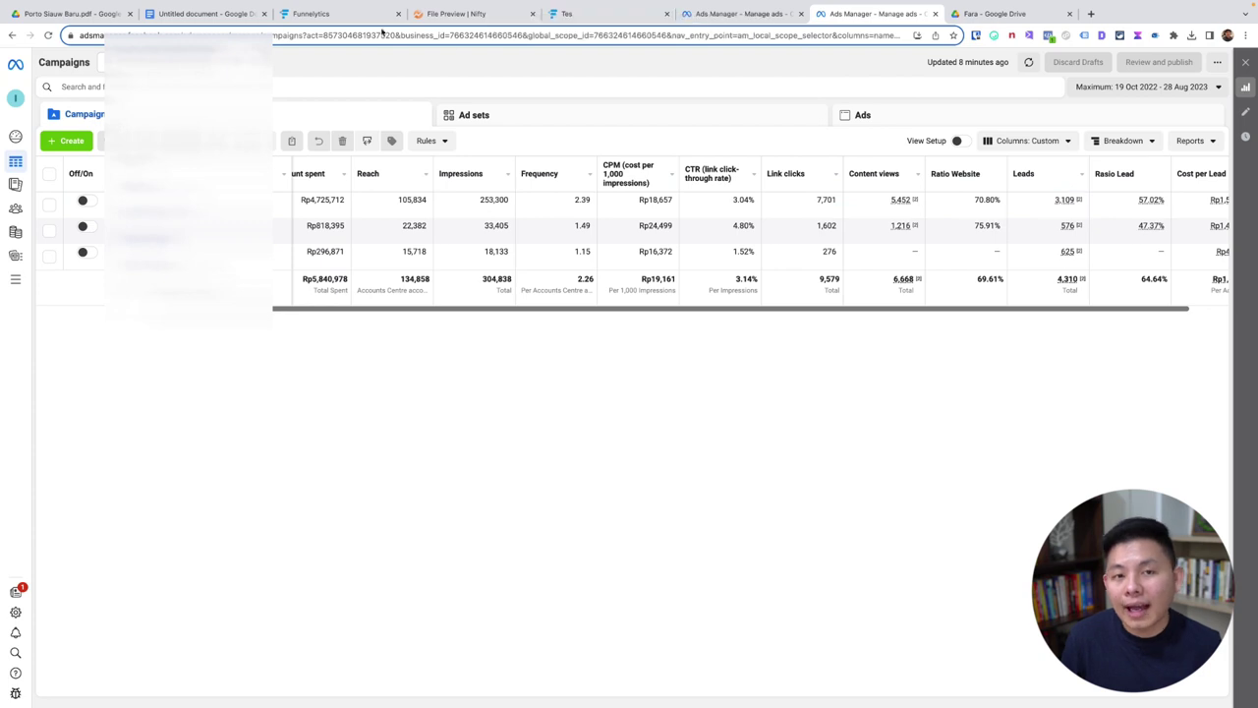
{"action": "left_click", "coordinate": [455, 15]}
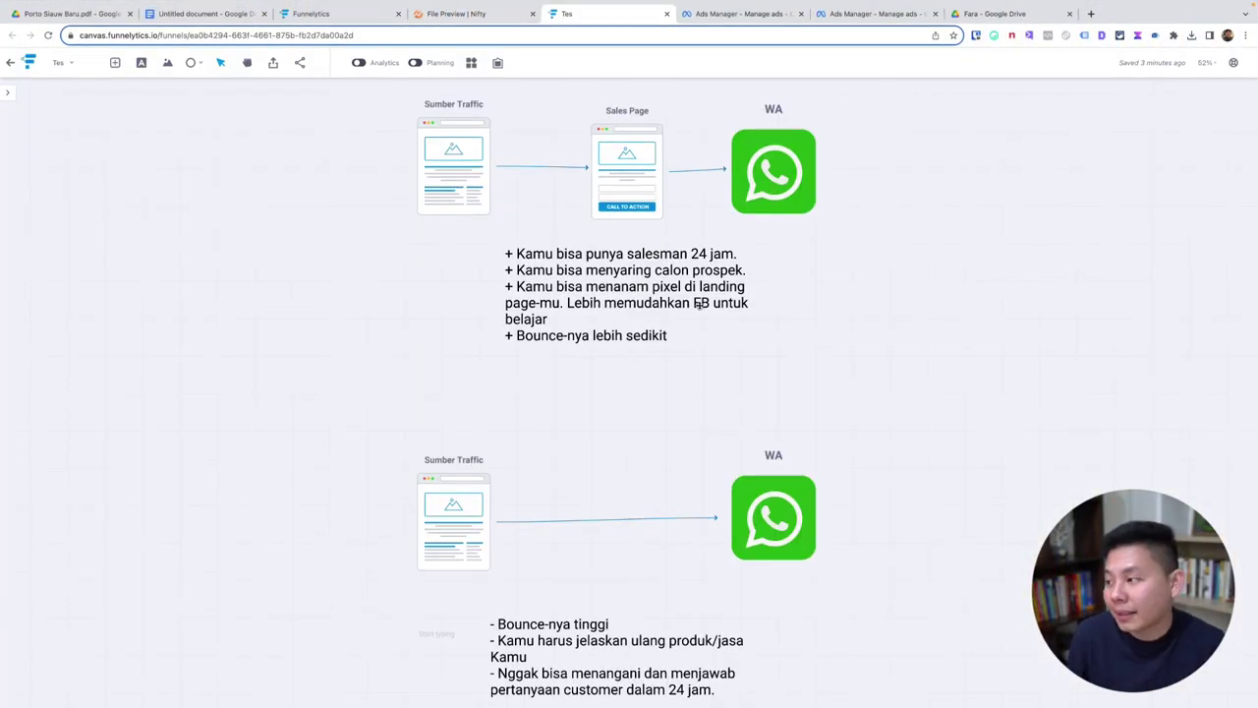
- Nudge the top funnel's Sales Page and WA cards up into line with the traffic source
{"action": "scroll", "coordinate": [693, 330], "scroll_direction": "down", "scroll_amount": 1}
{"action": "scroll", "coordinate": [694, 332], "scroll_direction": "up", "scroll_amount": 2}
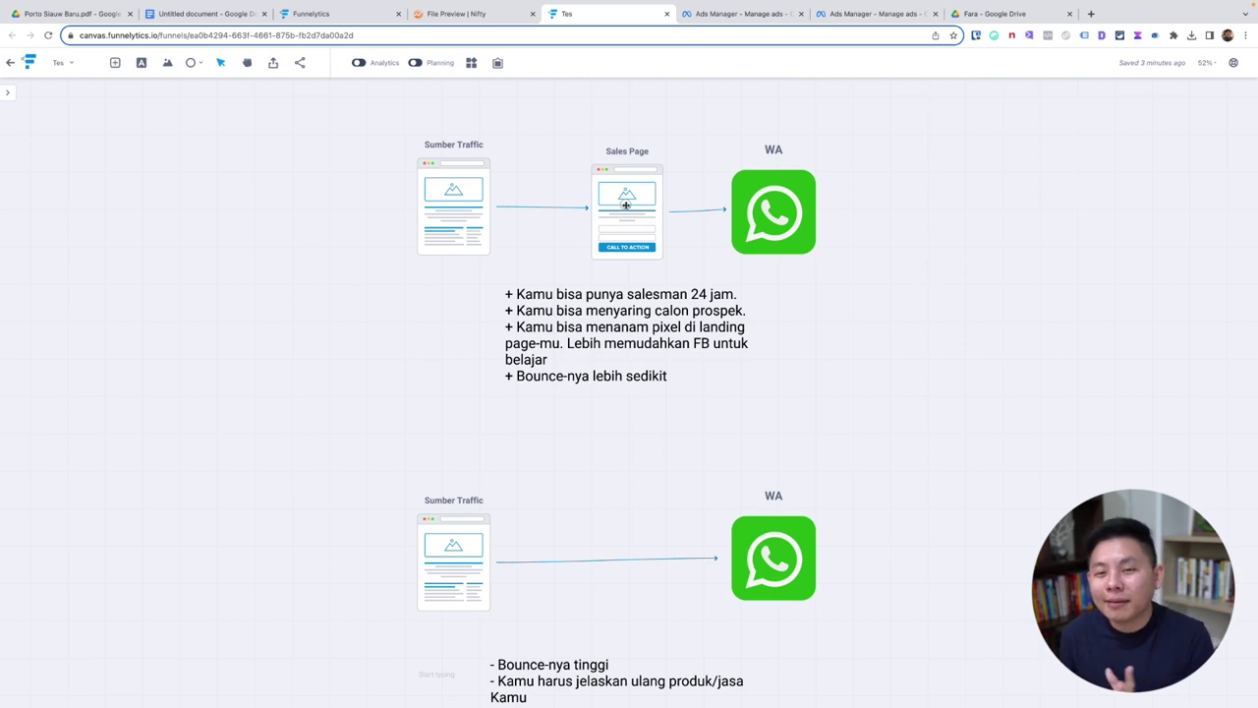
{"action": "left_click_drag", "start_coordinate": [626, 201], "coordinate": [629, 196]}
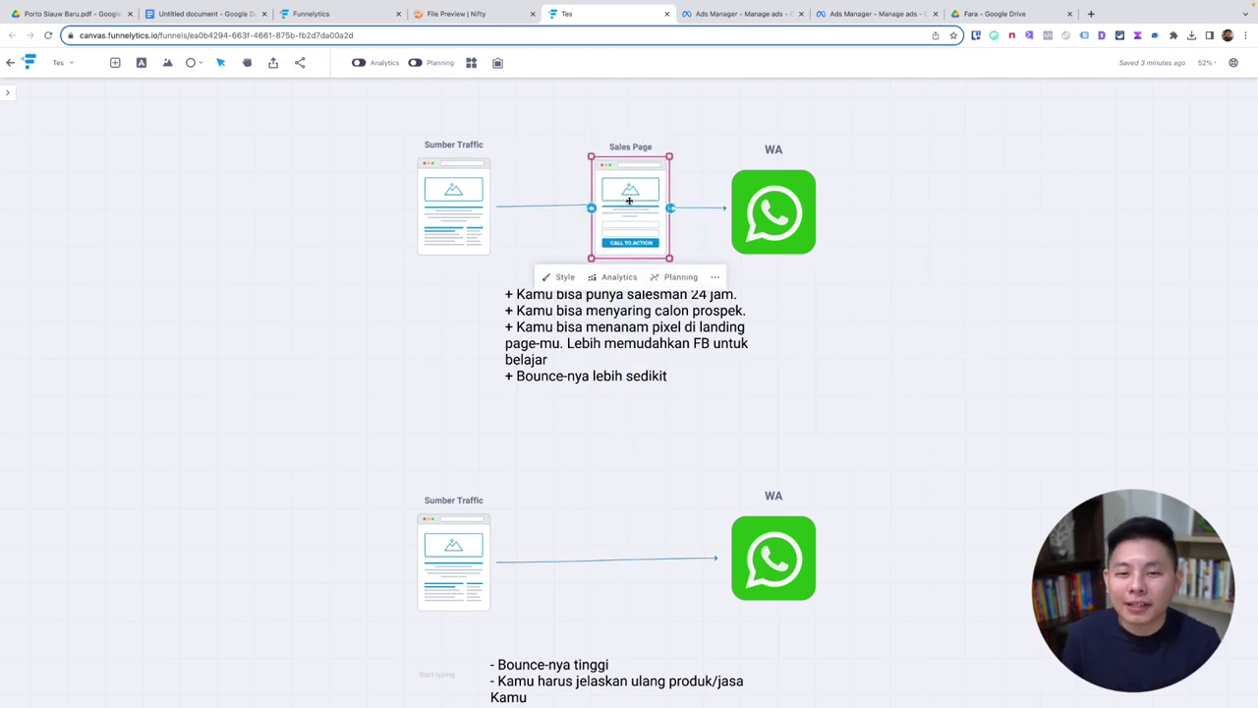
{"action": "left_click_drag", "start_coordinate": [779, 218], "coordinate": [799, 208]}
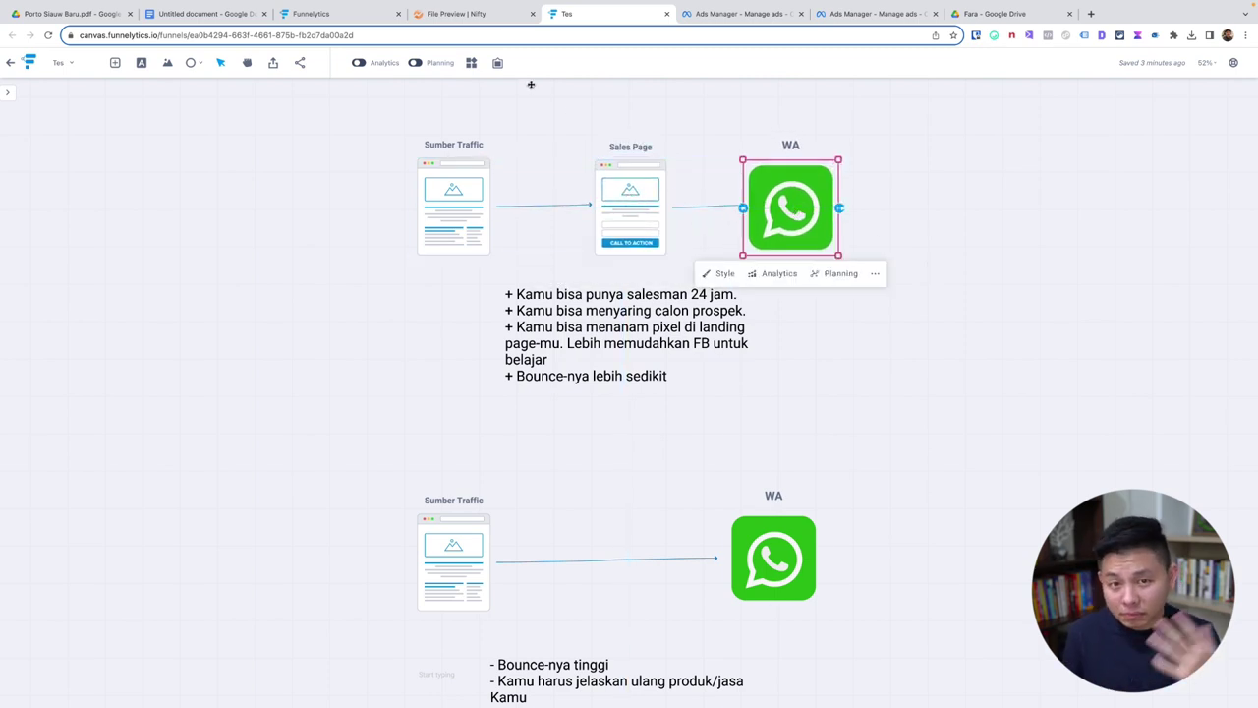